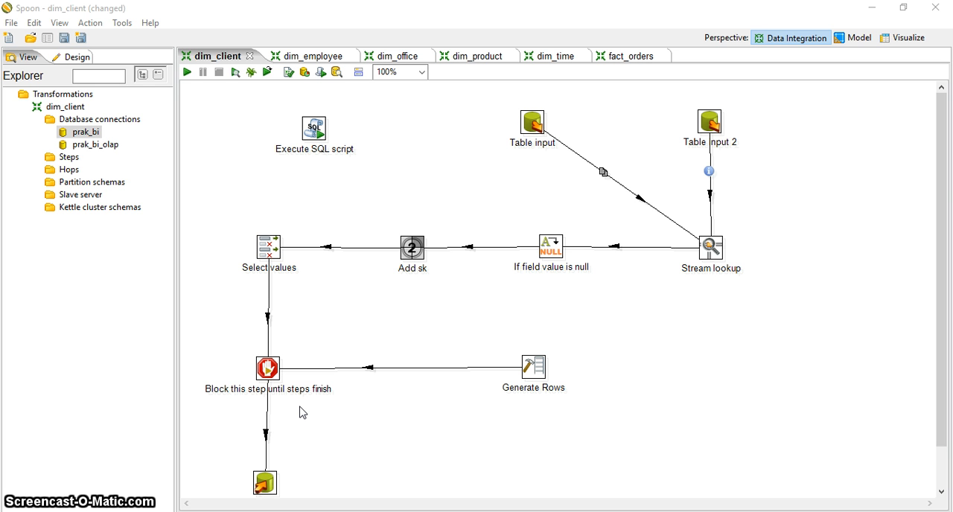
# - Open the prak_bi database connection, review its name, host, database and port settings, and test the connection
pyautogui.click(96, 134)
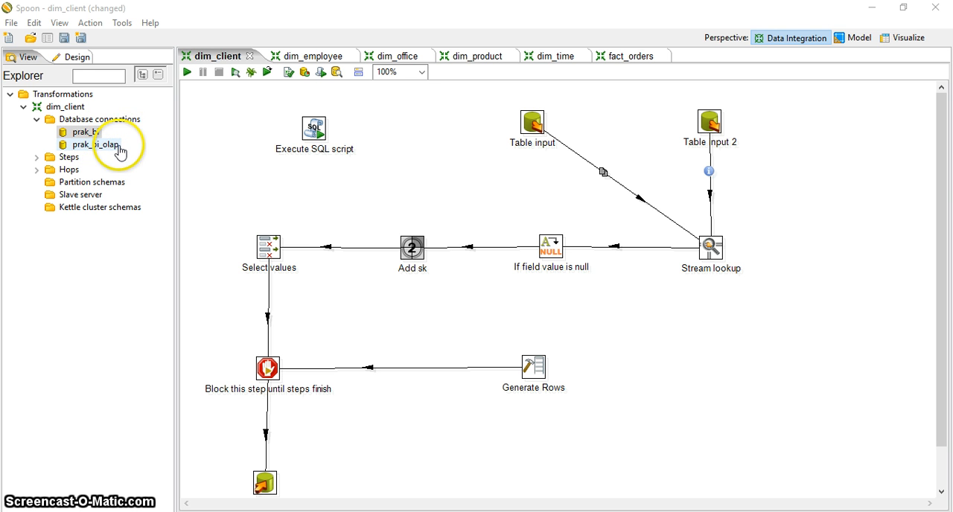
pyautogui.rightClick(95, 120)
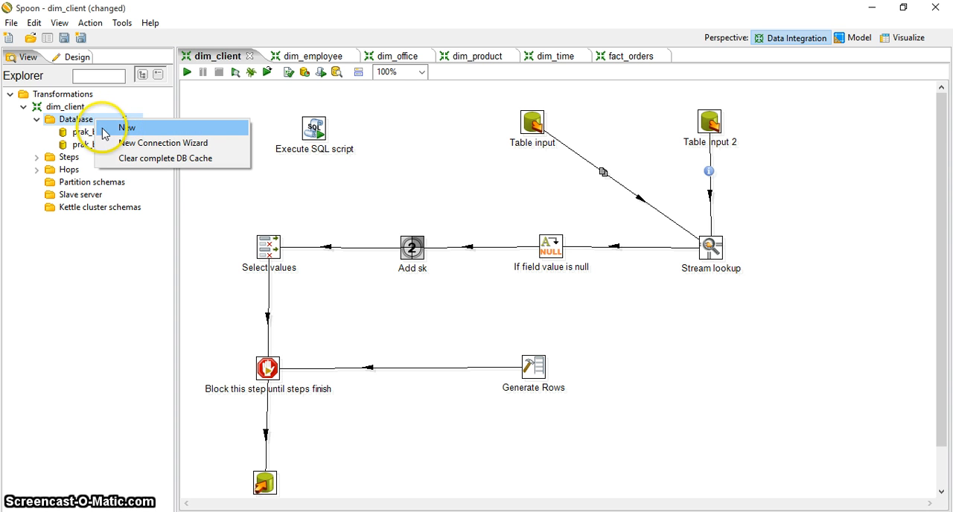
pyautogui.click(86, 134)
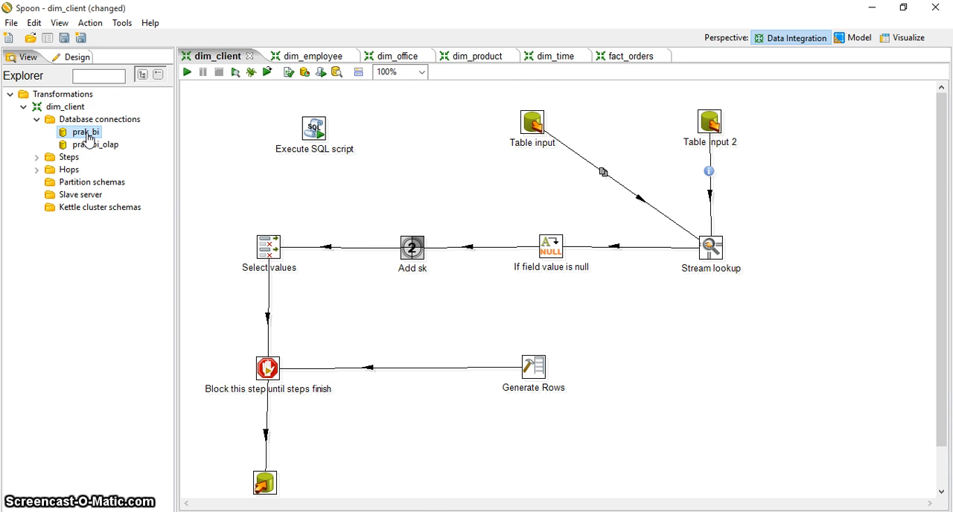
pyautogui.doubleClick(87, 134)
pyautogui.moveTo(451, 18); pyautogui.dragTo(470, 39)
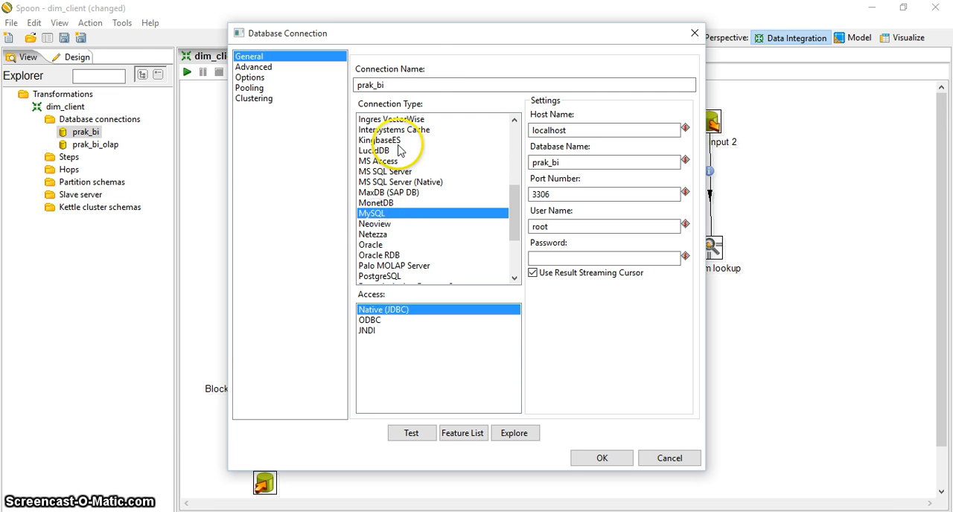
pyautogui.click(408, 85)
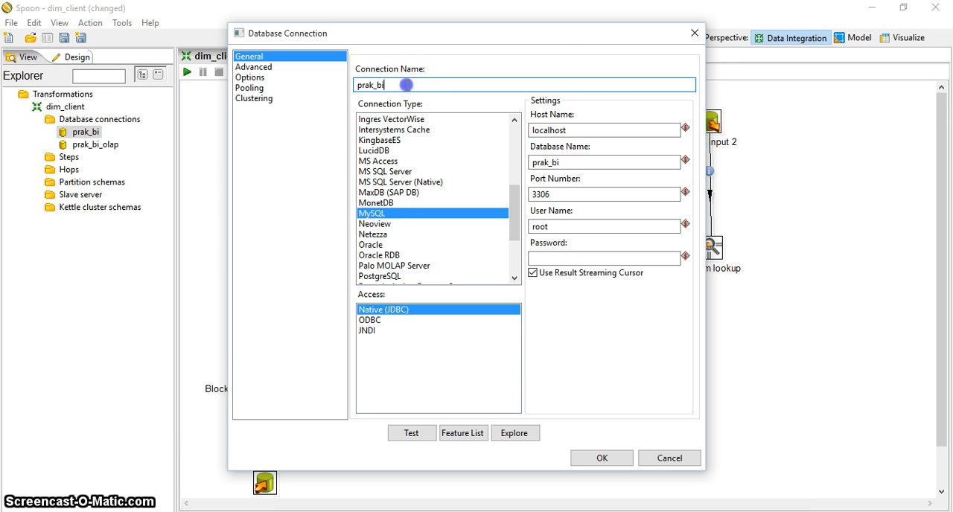
pyautogui.click(596, 133)
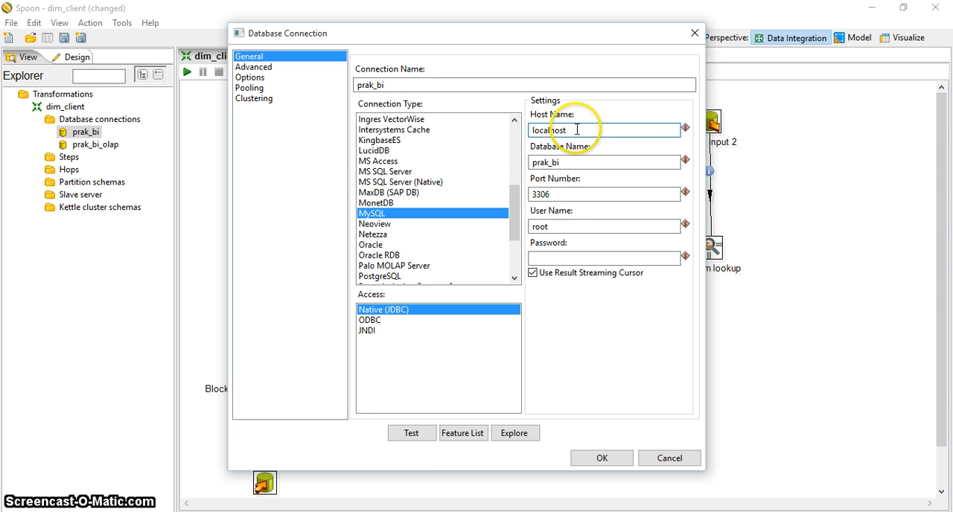
pyautogui.click(586, 166)
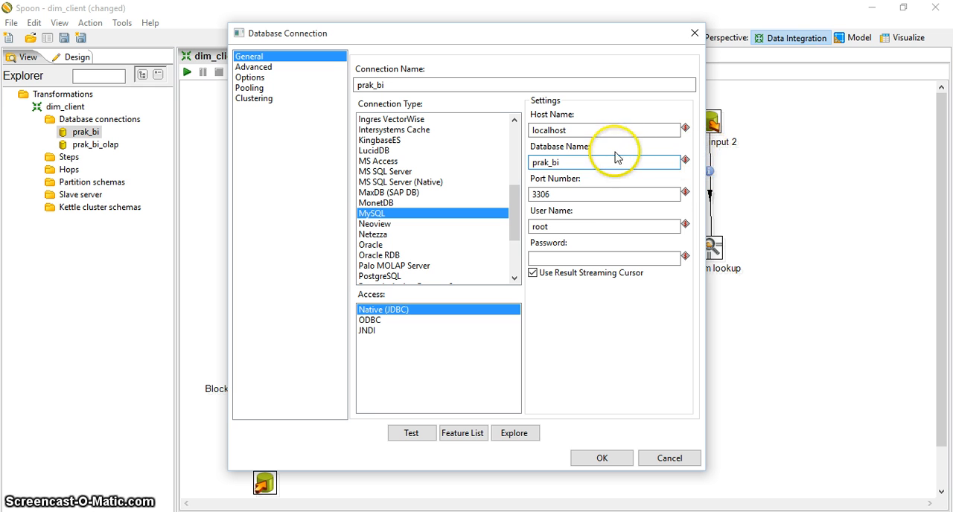
pyautogui.click(578, 193)
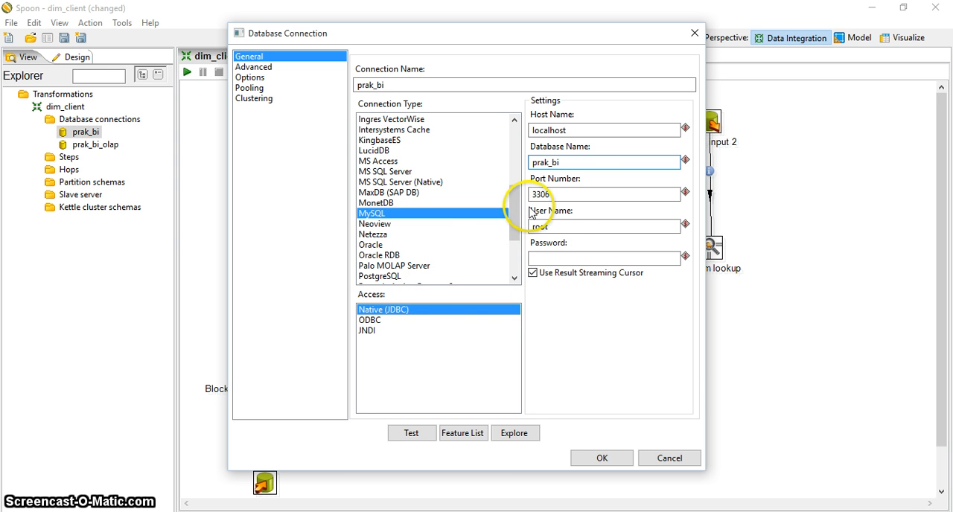
pyautogui.click(410, 435)
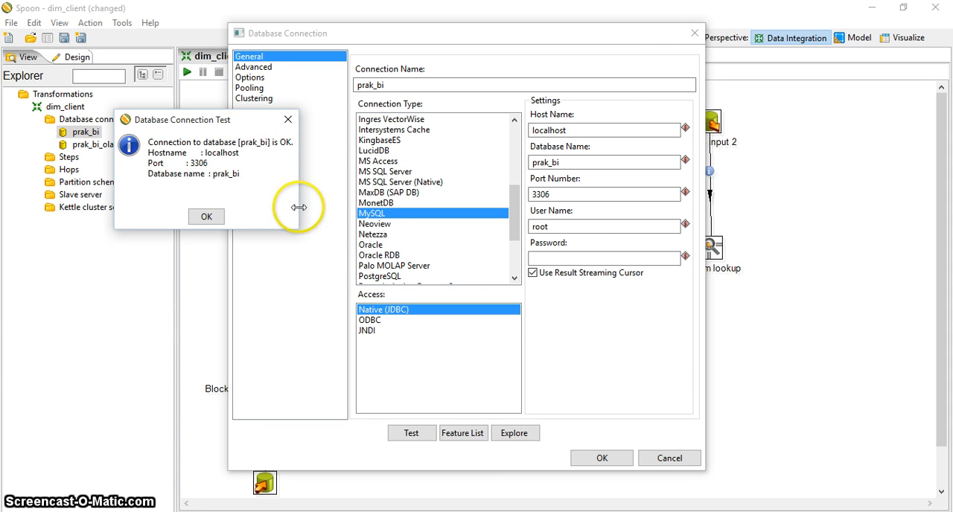
pyautogui.click(205, 217)
# - Try the prak_bi connection test with the user name dsfa, restore the user name root and accept the connection settings
pyautogui.click(577, 226)
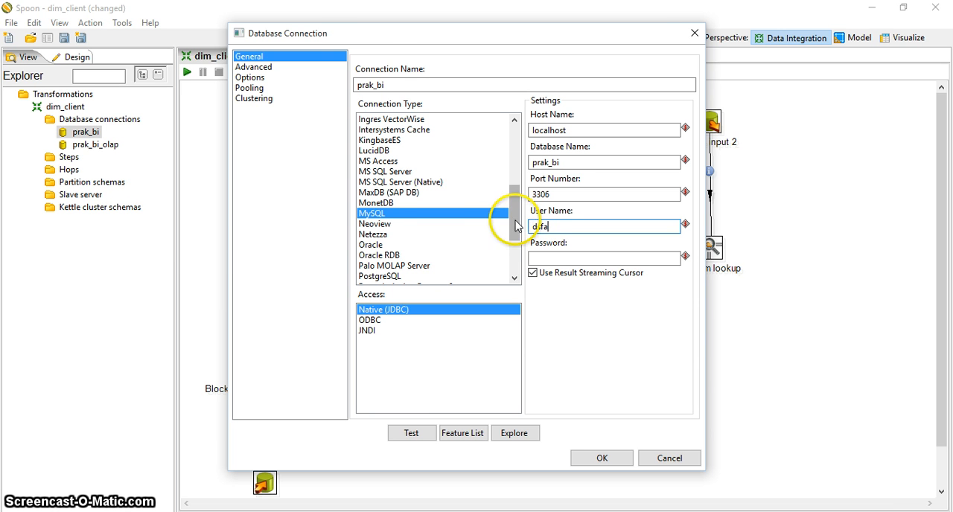
pyautogui.write('dsfa')
pyautogui.click(413, 434)
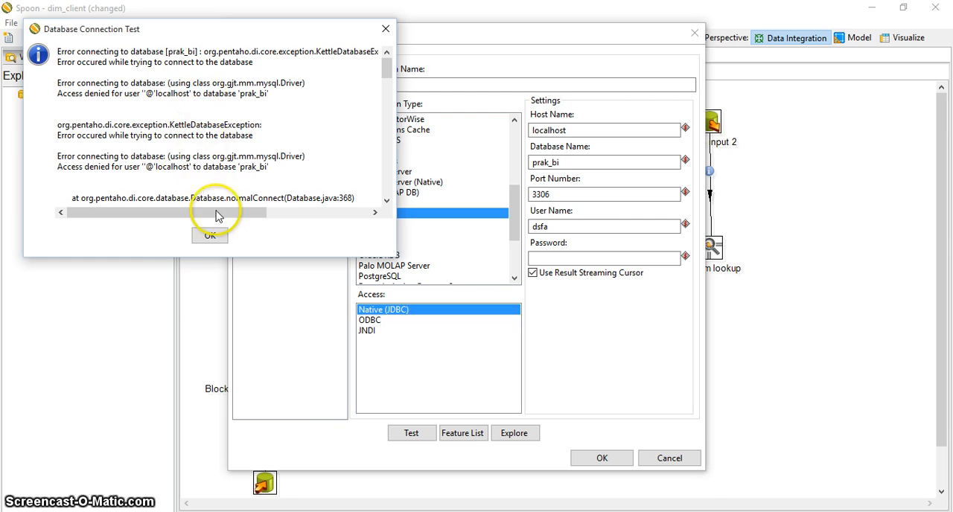
pyautogui.click(211, 234)
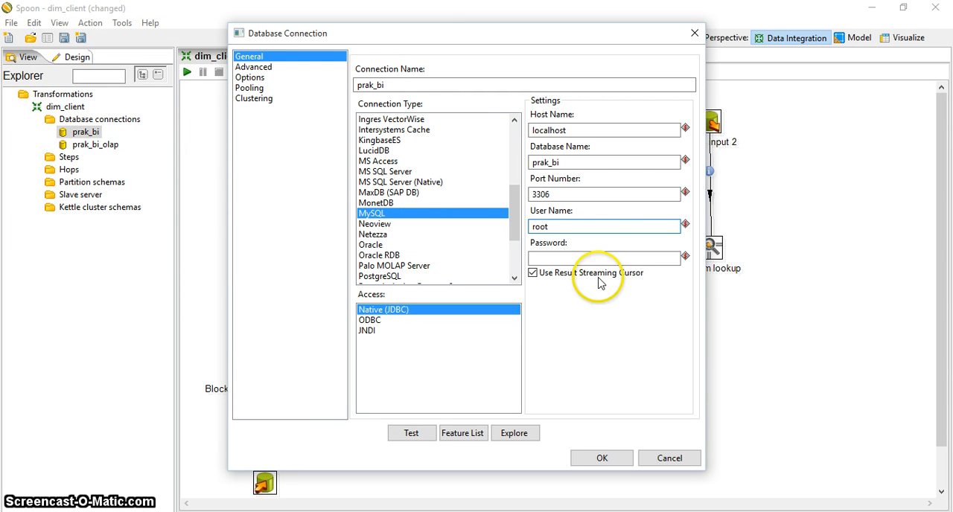
pyautogui.click(599, 162)
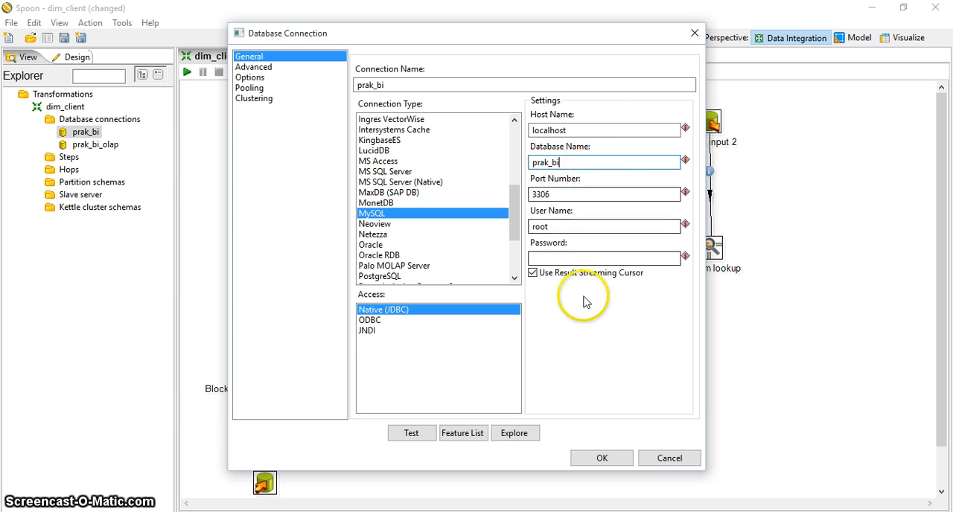
pyautogui.click(601, 457)
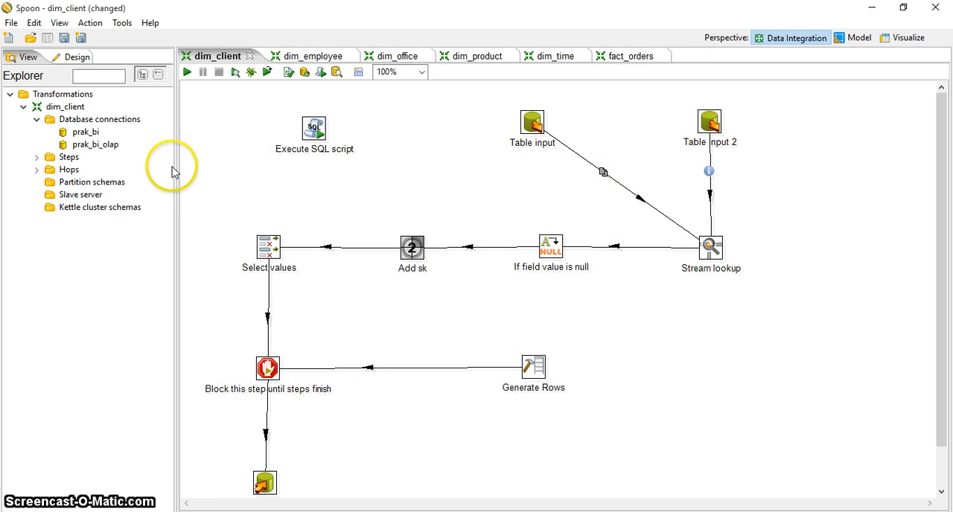
# - Open the prak_bi_olap database connection, check its database name and test the connection before accepting its settings
pyautogui.doubleClick(96, 144)
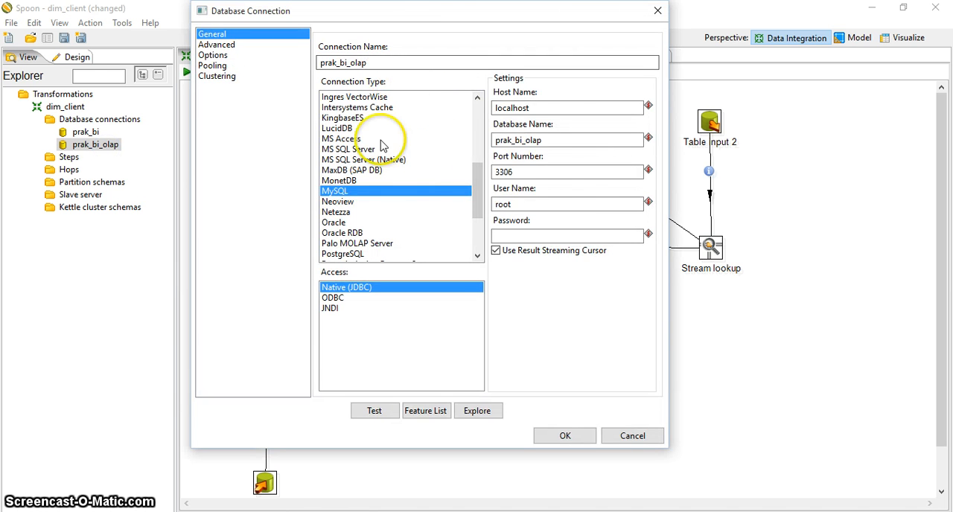
pyautogui.click(571, 141)
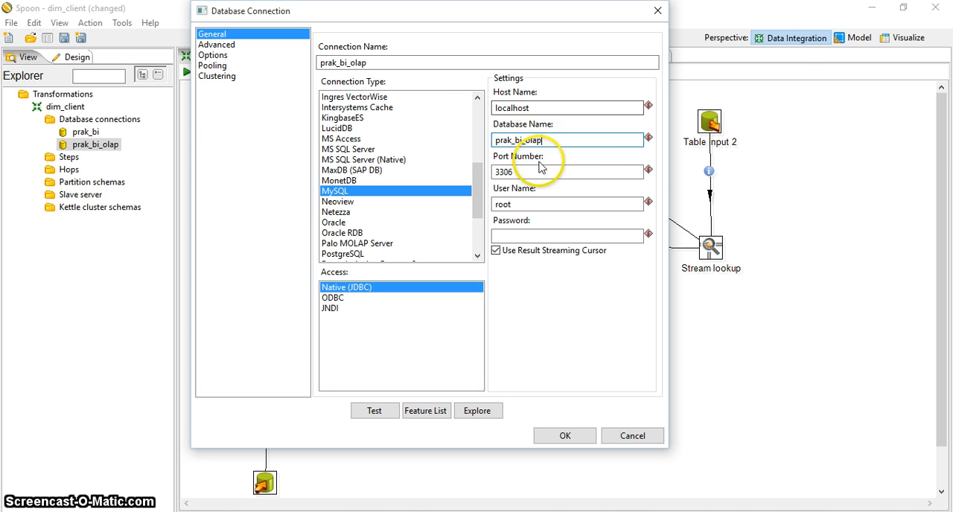
pyautogui.click(374, 416)
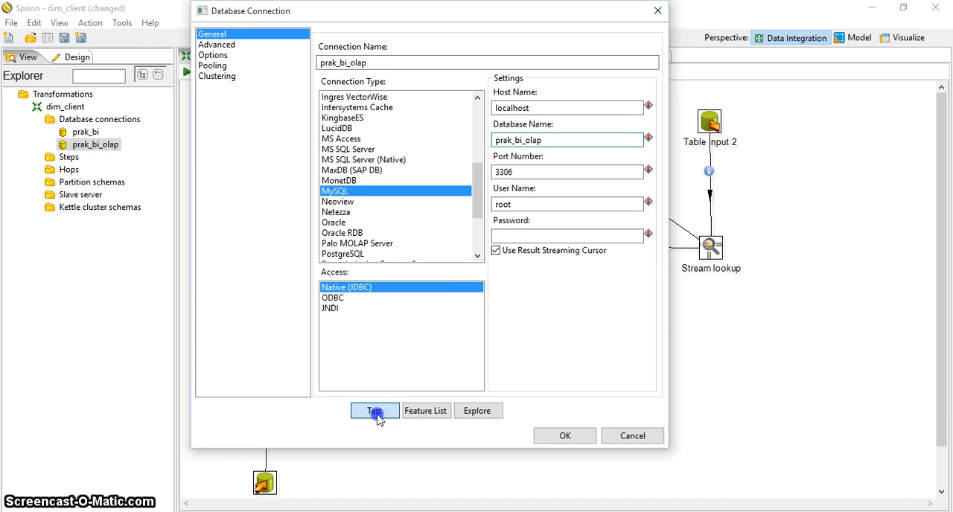
pyautogui.click(145, 148)
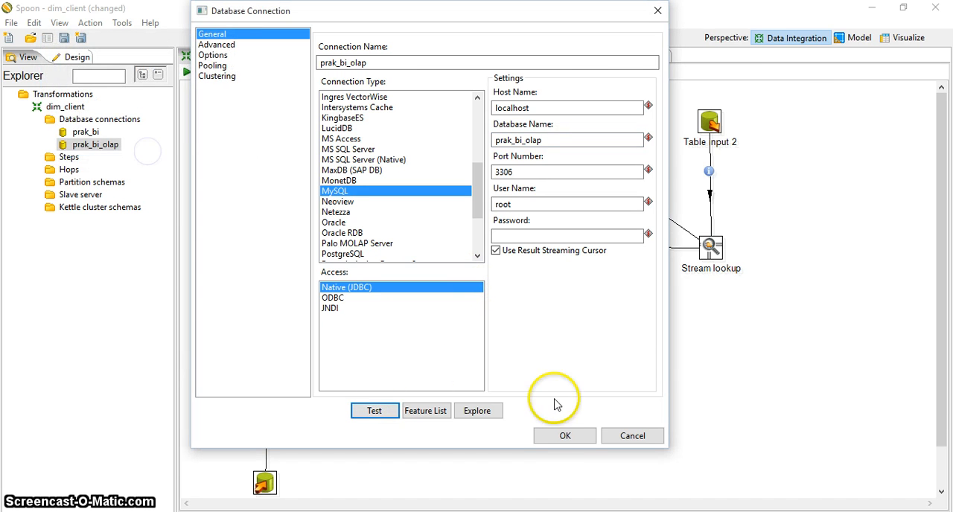
pyautogui.click(565, 436)
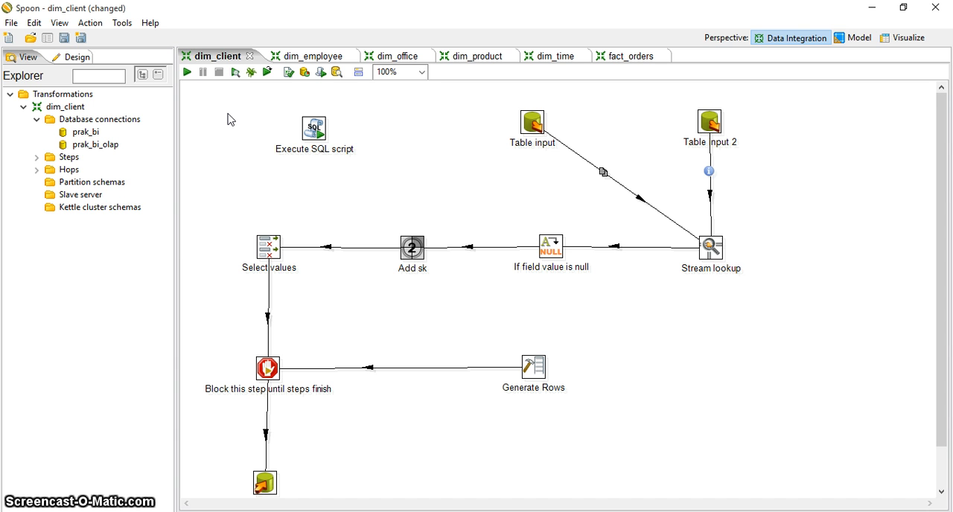
# - Examine the connection and the dim_client table creation script in the Execute SQL script step
pyautogui.click(319, 128)
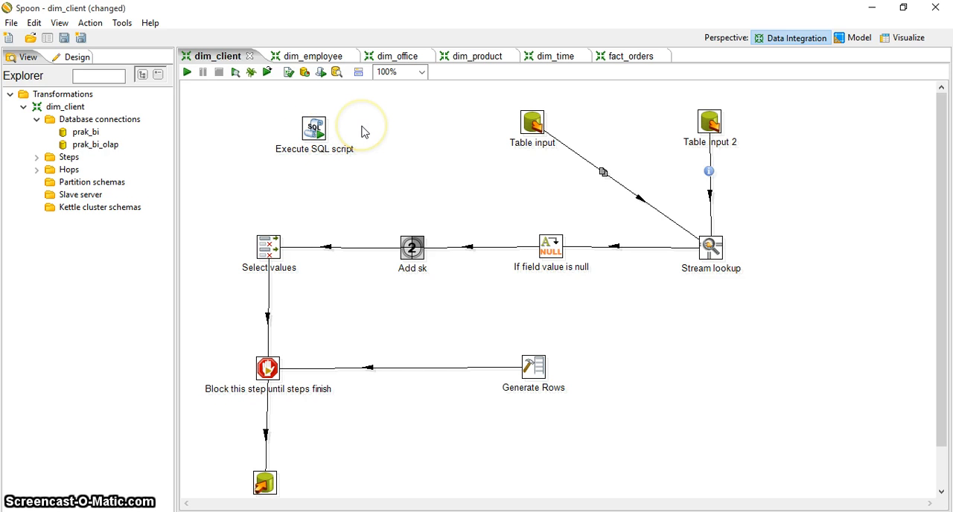
pyautogui.doubleClick(313, 128)
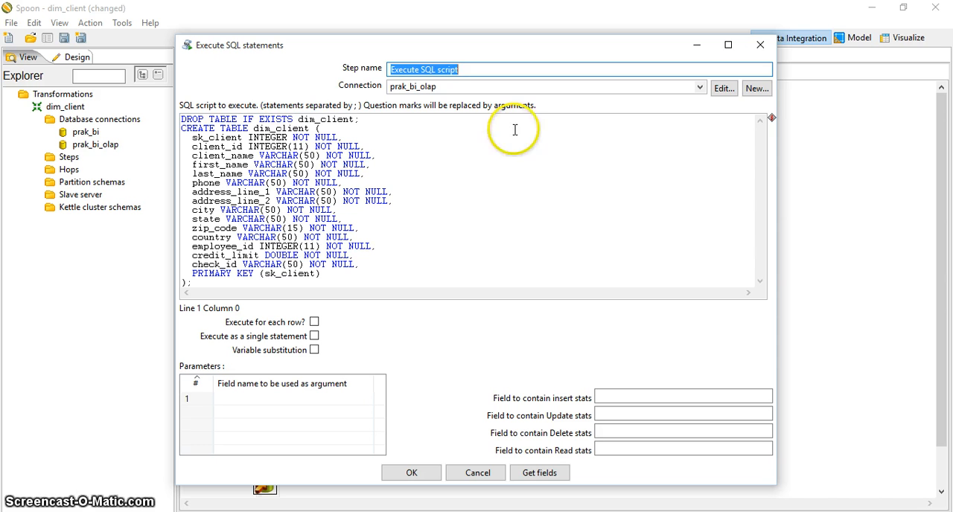
pyautogui.click(430, 476)
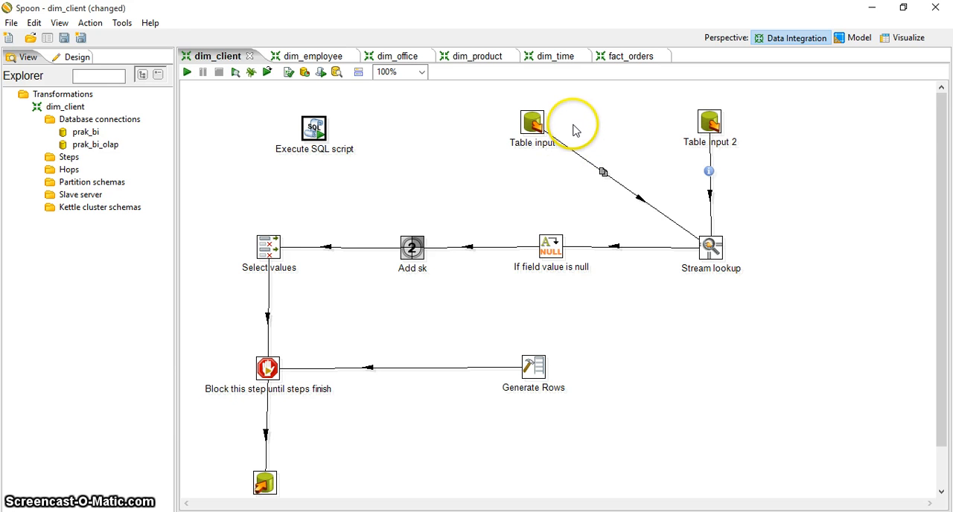
# - Review the clients query in the Table input step and preview 100 rows of its data
pyautogui.doubleClick(533, 125)
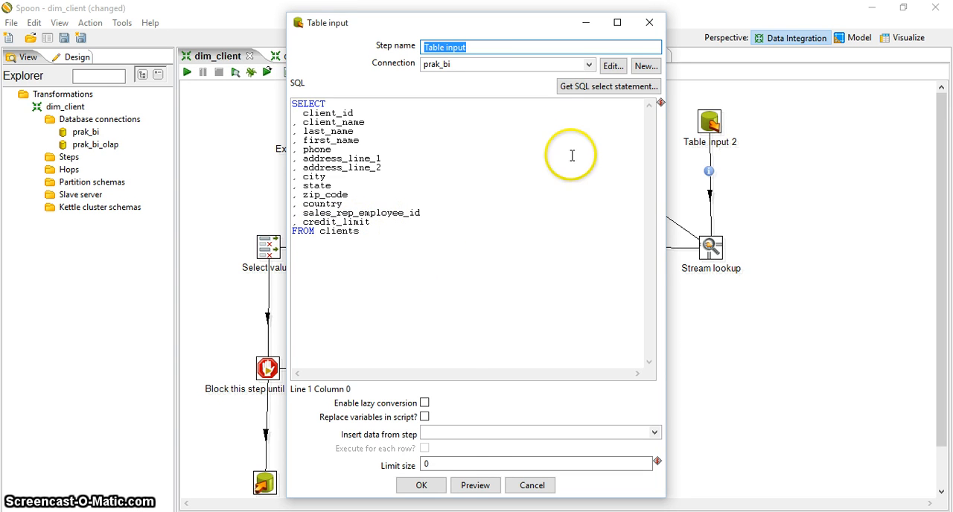
pyautogui.click(473, 485)
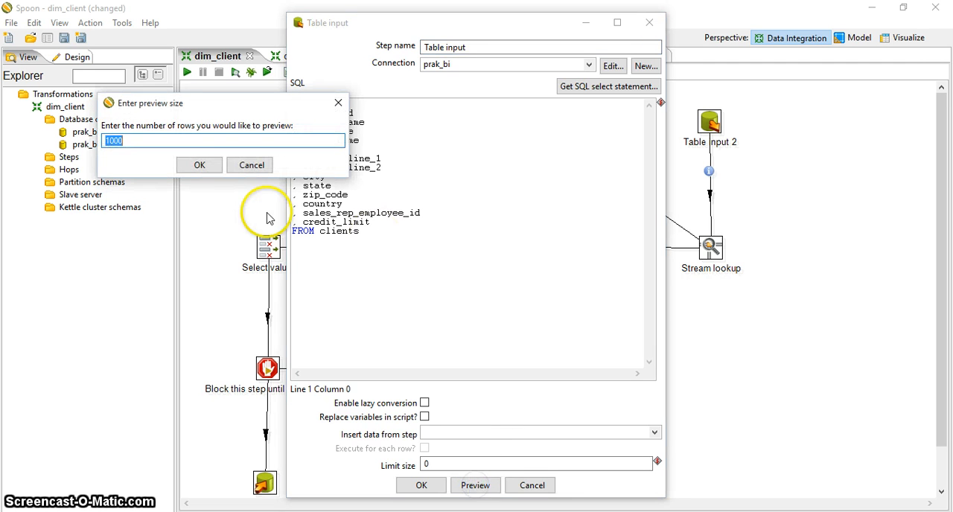
pyautogui.click(188, 140)
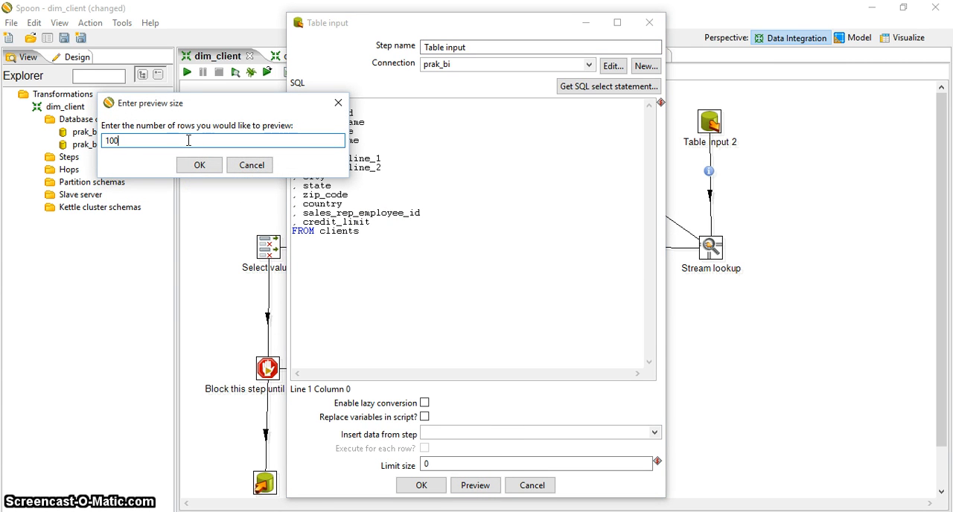
pyautogui.press('Return')
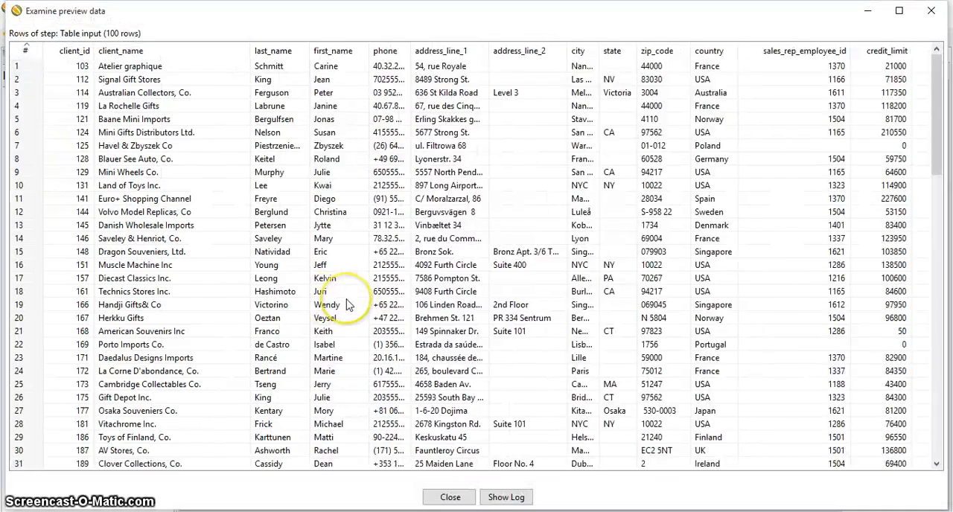
pyautogui.moveTo(939, 101); pyautogui.dragTo(947, 119)
pyautogui.scroll(3, 948, 119)
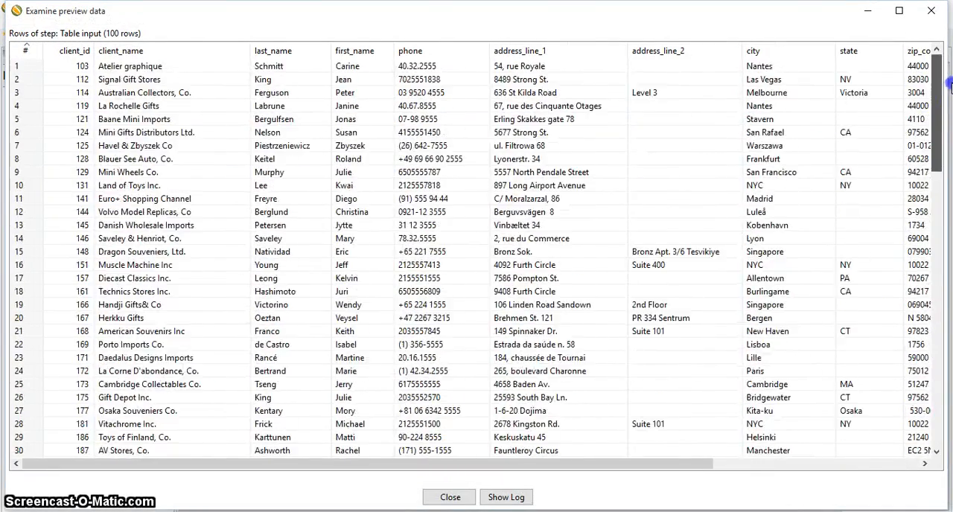
pyautogui.scroll(-8, 796, 260)
pyautogui.click(450, 497)
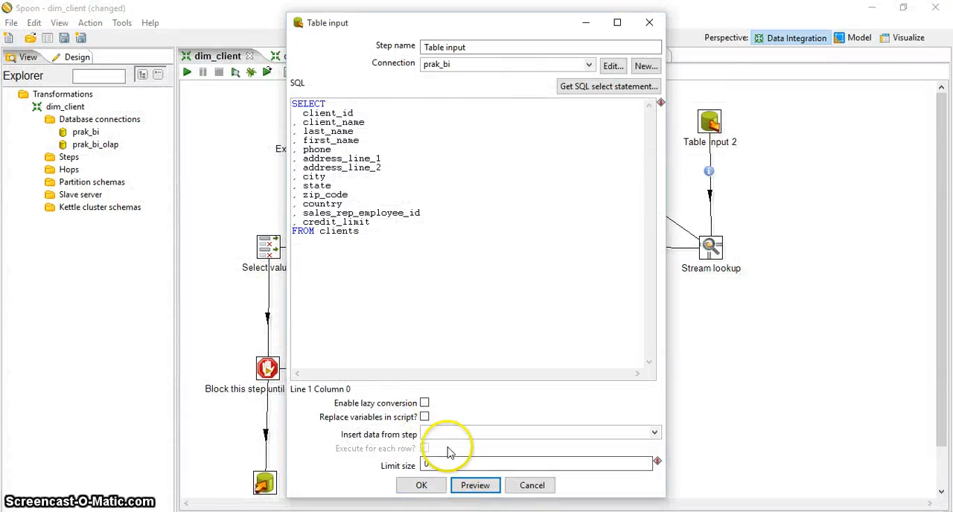
pyautogui.click(422, 486)
# - Examine the connection and the payments query in the Table input 2 step
pyautogui.click(709, 124)
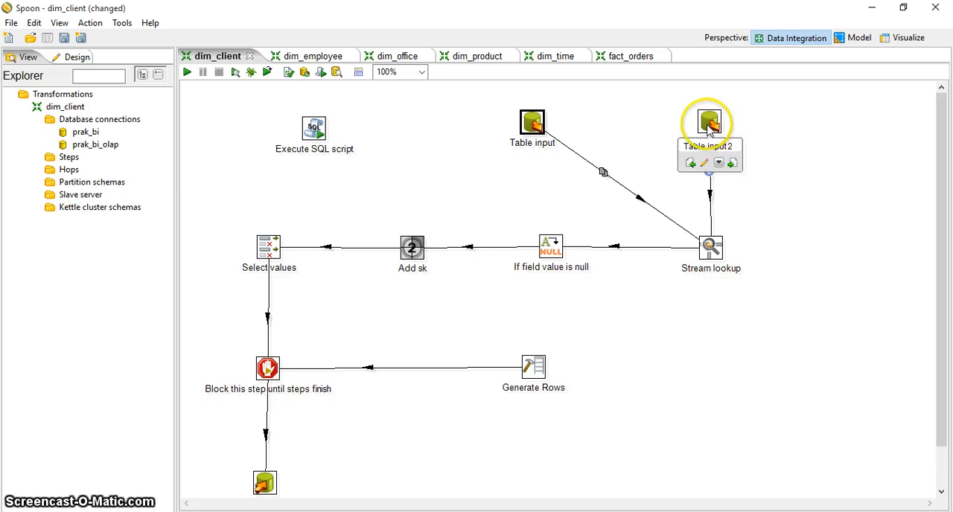
pyautogui.doubleClick(710, 124)
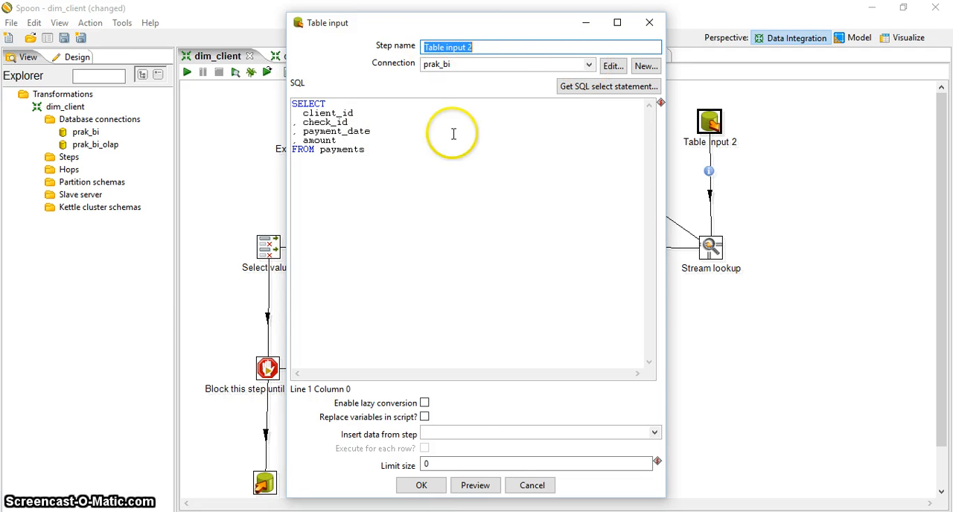
pyautogui.click(421, 485)
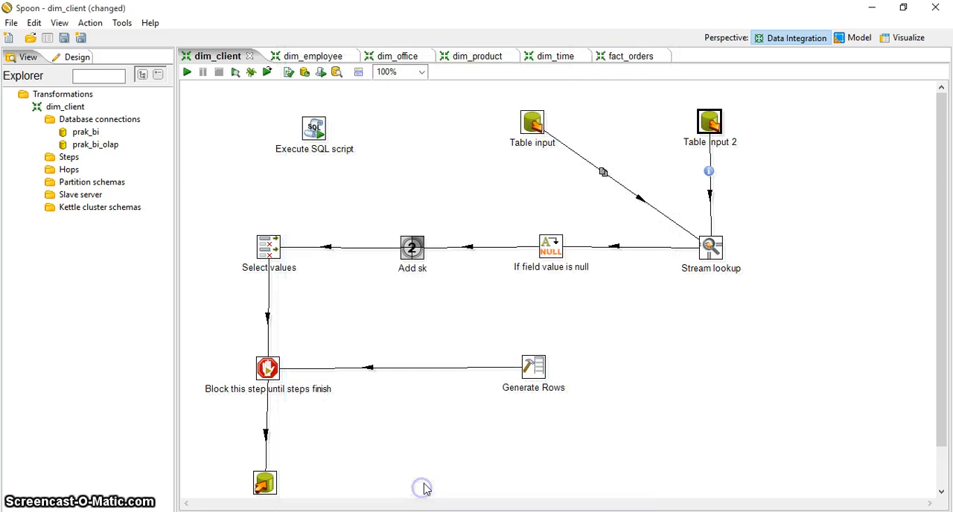
# - Examine the Stream lookup step's lookup source, key fields and retrieved fields alongside the two table inputs feeding it
pyautogui.doubleClick(708, 246)
pyautogui.moveTo(504, 108)
pyautogui.mouseDown()
pyautogui.moveTo(613, 196)
pyautogui.moveTo(686, 214)
pyautogui.moveTo(529, 121)
pyautogui.moveTo(676, 283)
pyautogui.moveTo(645, 212)
pyautogui.moveTo(567, 119)
pyautogui.moveTo(514, 105)
pyautogui.mouseUp()
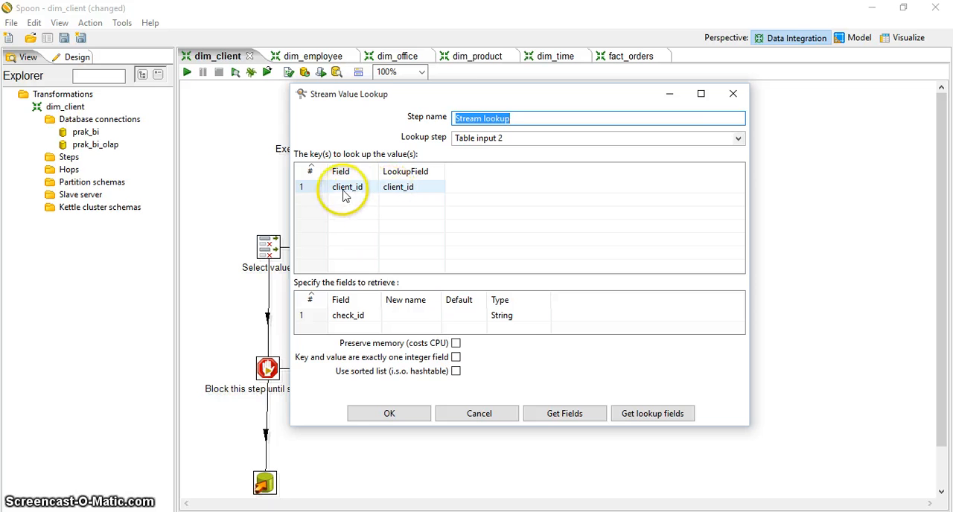
pyautogui.moveTo(458, 96); pyautogui.dragTo(673, 194)
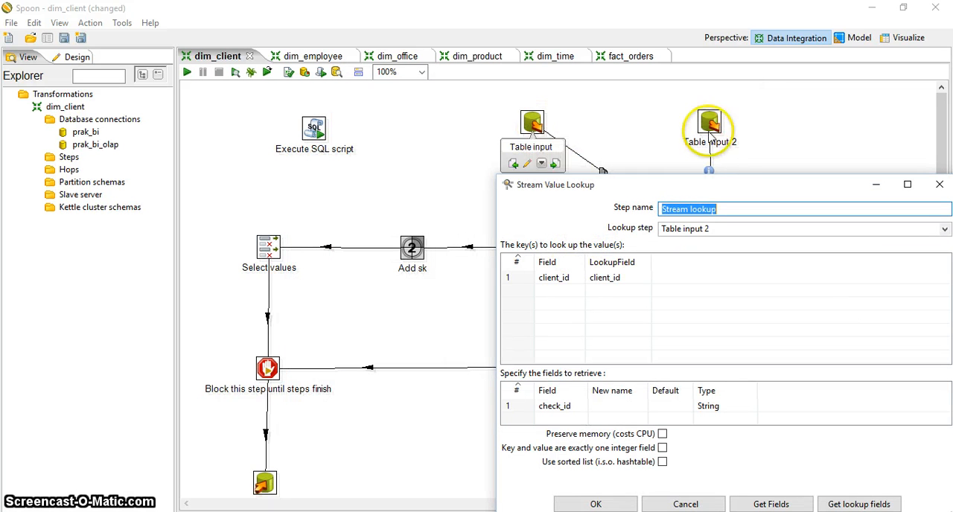
pyautogui.moveTo(657, 192); pyautogui.dragTo(532, 112)
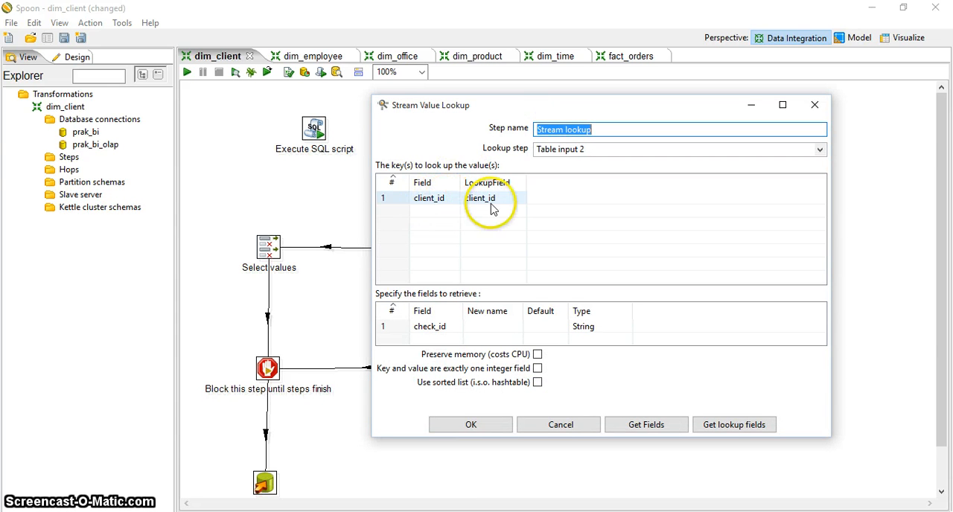
pyautogui.click(488, 428)
pyautogui.moveTo(552, 249)
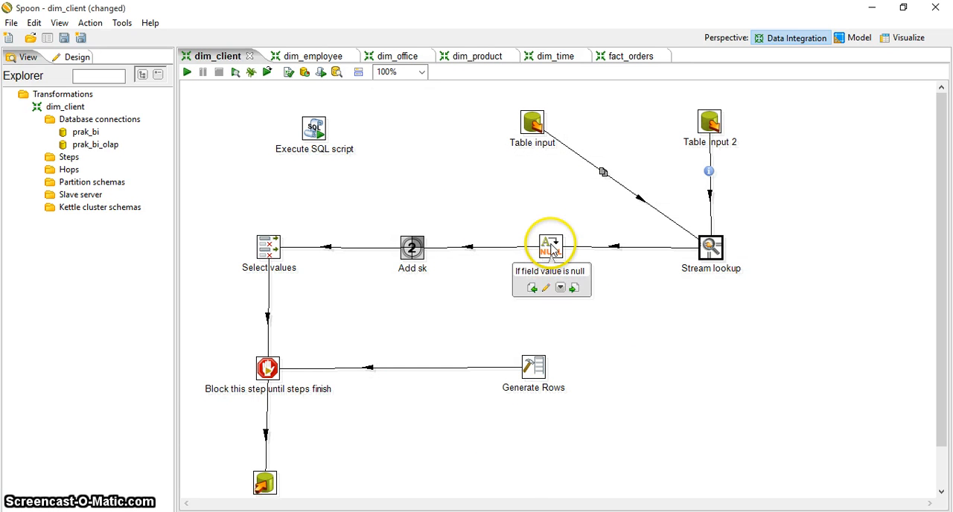
# - Examine the replacement values assigned to each field in the If field value is null step
pyautogui.doubleClick(553, 248)
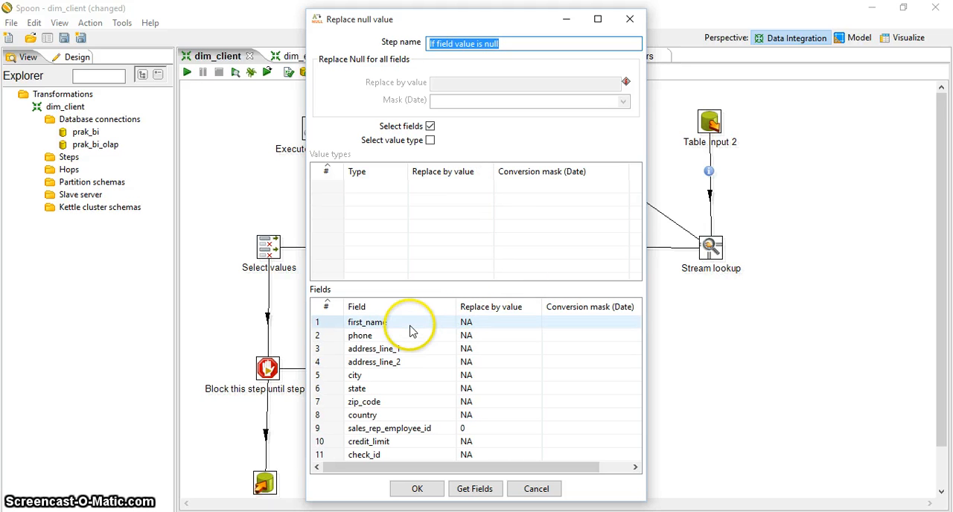
pyautogui.click(450, 328)
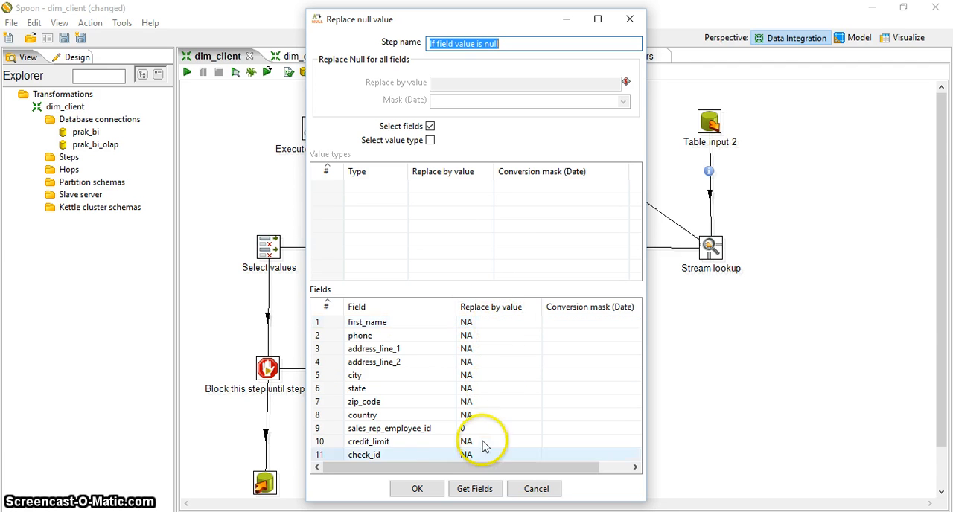
pyautogui.click(430, 492)
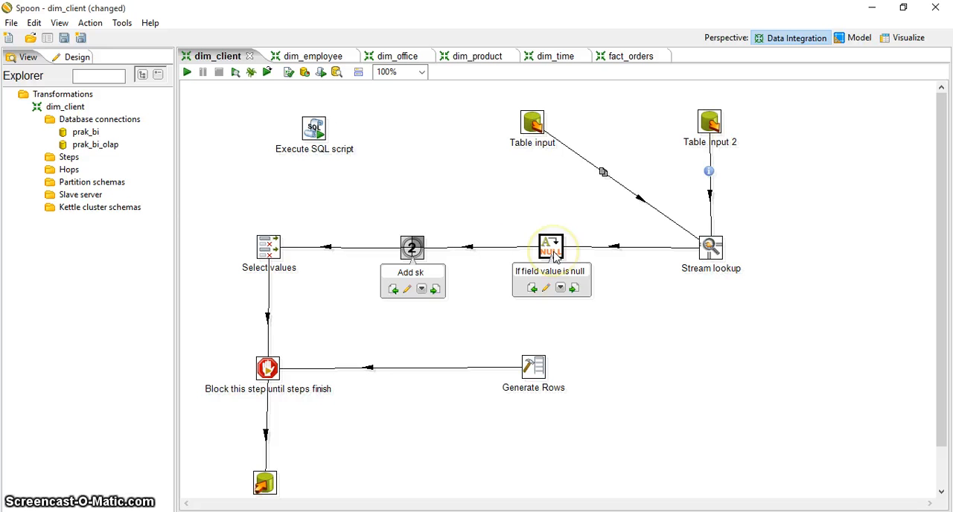
# - Examine the value name and transformation counter settings in the Add sk sequence step
pyautogui.doubleClick(412, 249)
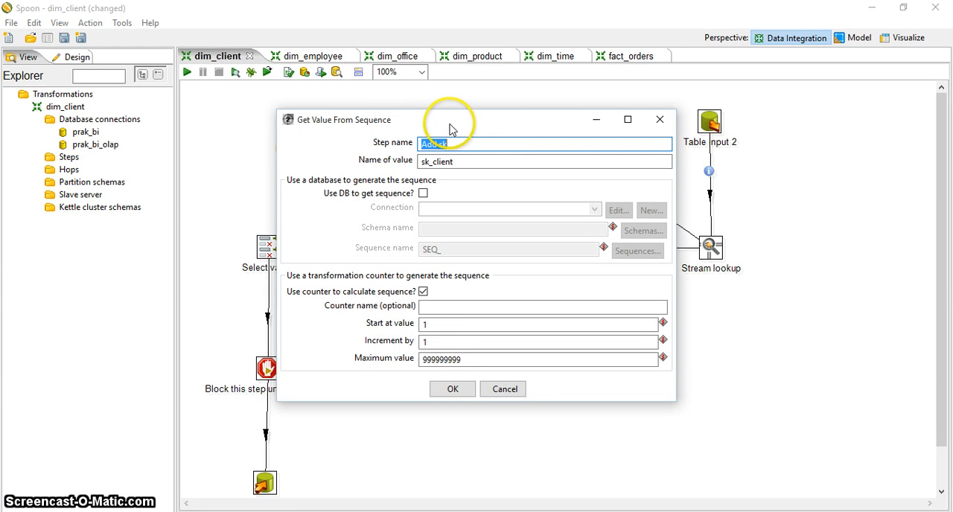
pyautogui.moveTo(450, 129); pyautogui.dragTo(541, 132)
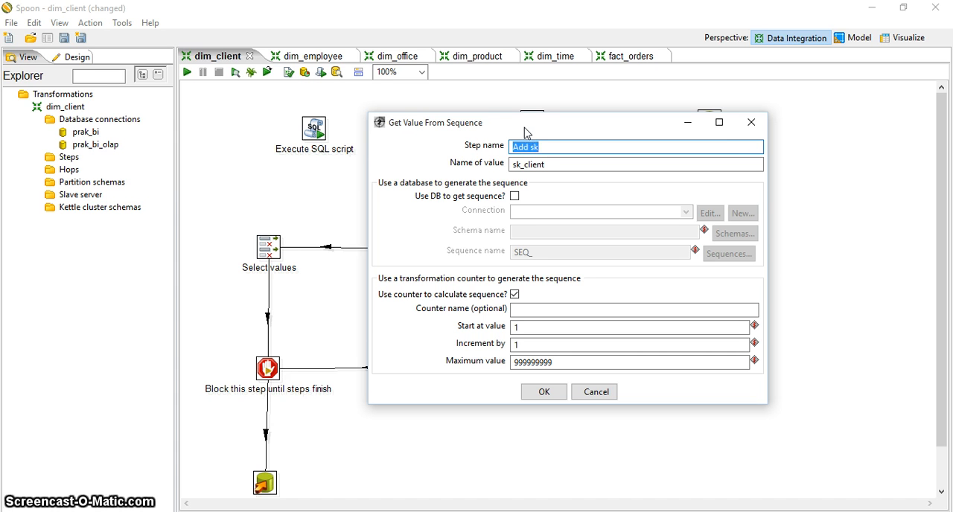
pyautogui.moveTo(525, 133)
pyautogui.mouseDown()
pyautogui.moveTo(472, 132)
pyautogui.moveTo(526, 133)
pyautogui.mouseUp()
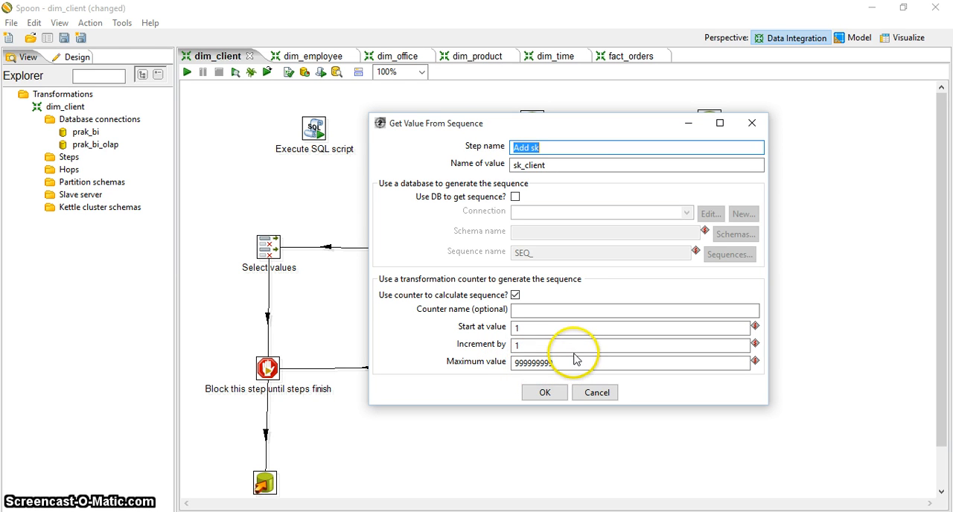
pyautogui.click(548, 393)
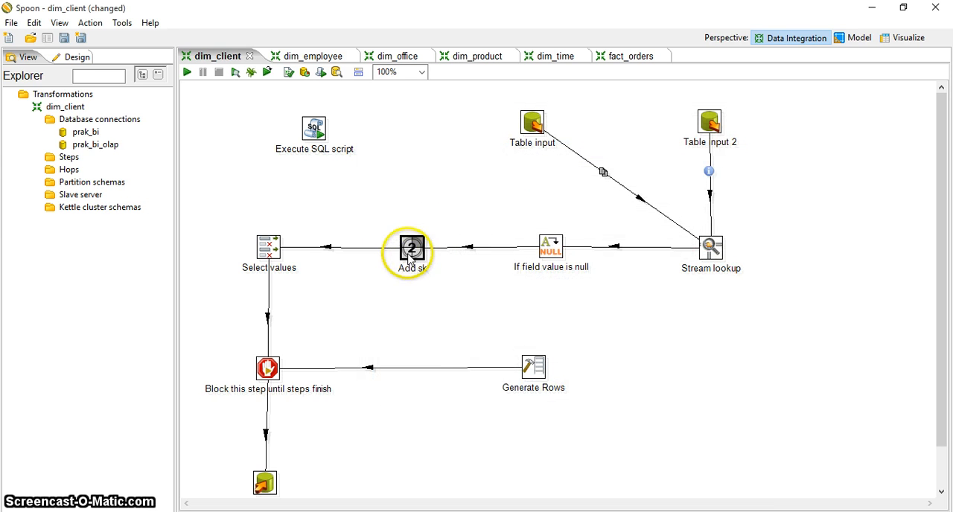
# - Review the Select values step's fields and renames, request only new incoming fields, and check the settings for fields to remove
pyautogui.doubleClick(266, 249)
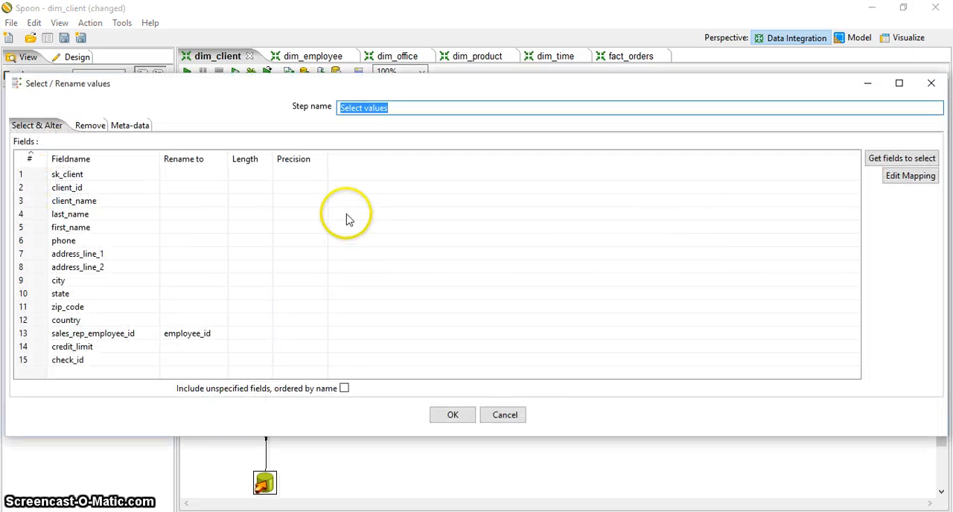
pyautogui.moveTo(269, 89); pyautogui.dragTo(268, 70)
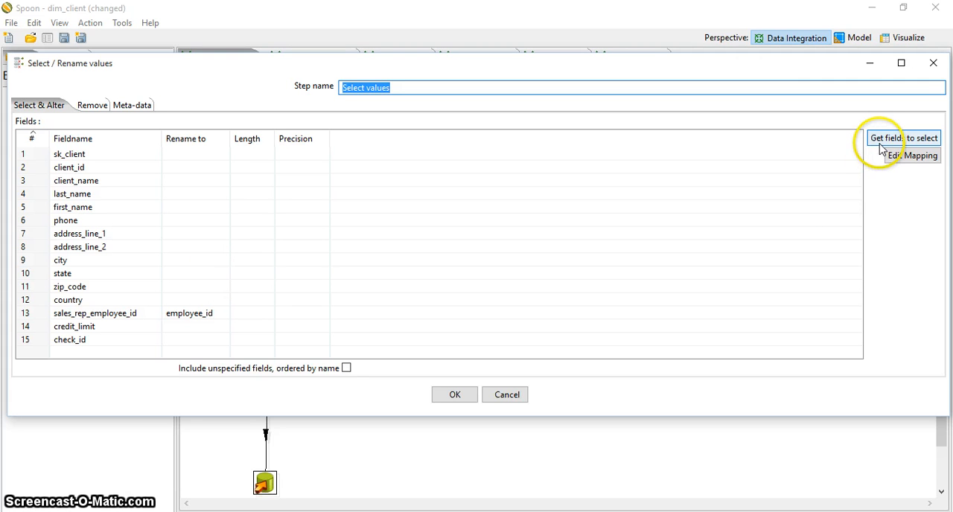
pyautogui.click(904, 139)
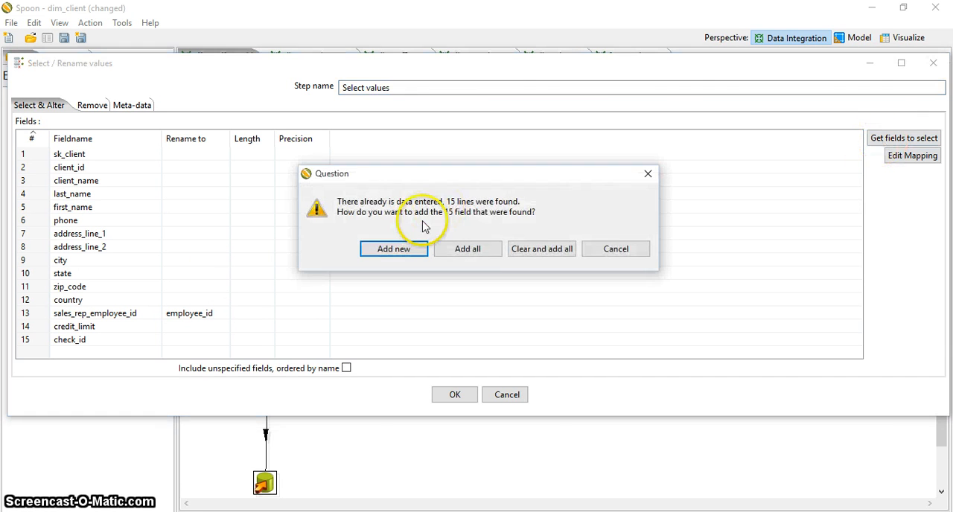
pyautogui.click(399, 255)
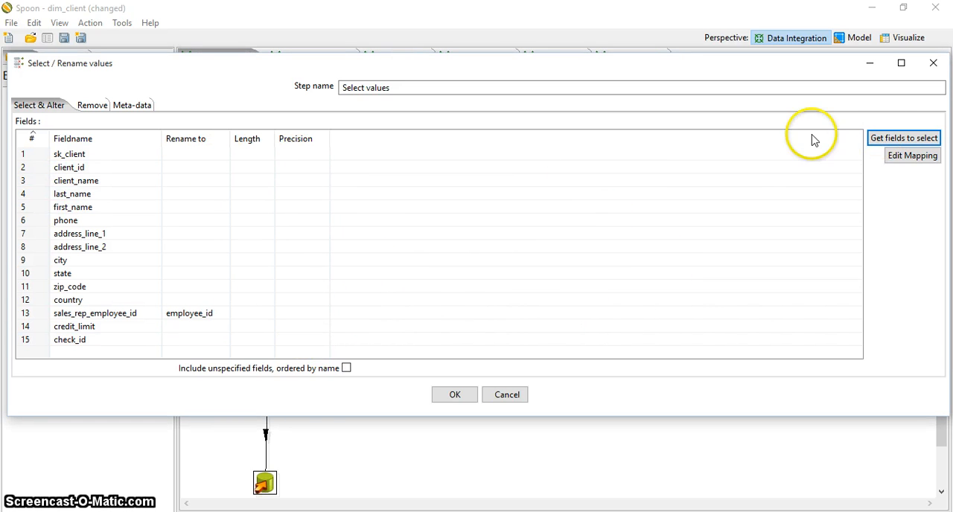
pyautogui.click(880, 140)
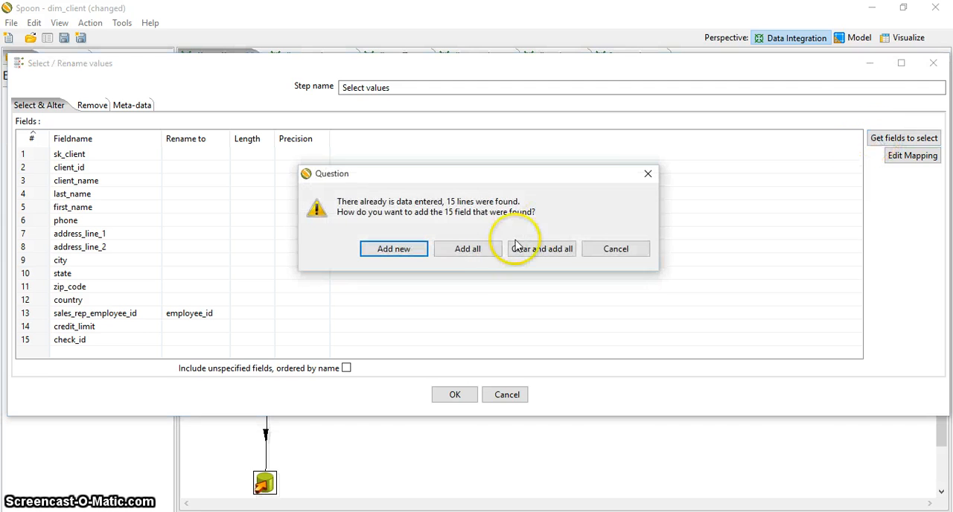
pyautogui.click(394, 249)
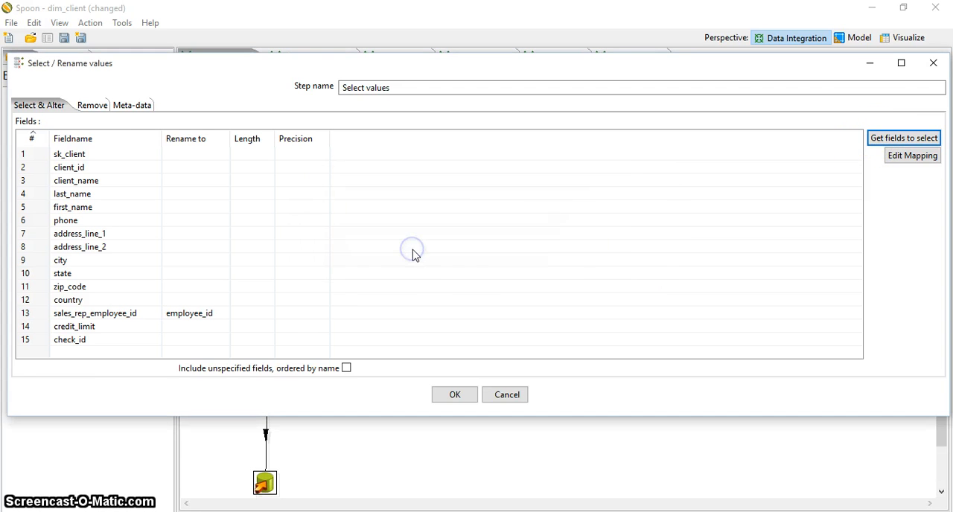
pyautogui.click(142, 106)
pyautogui.click(89, 107)
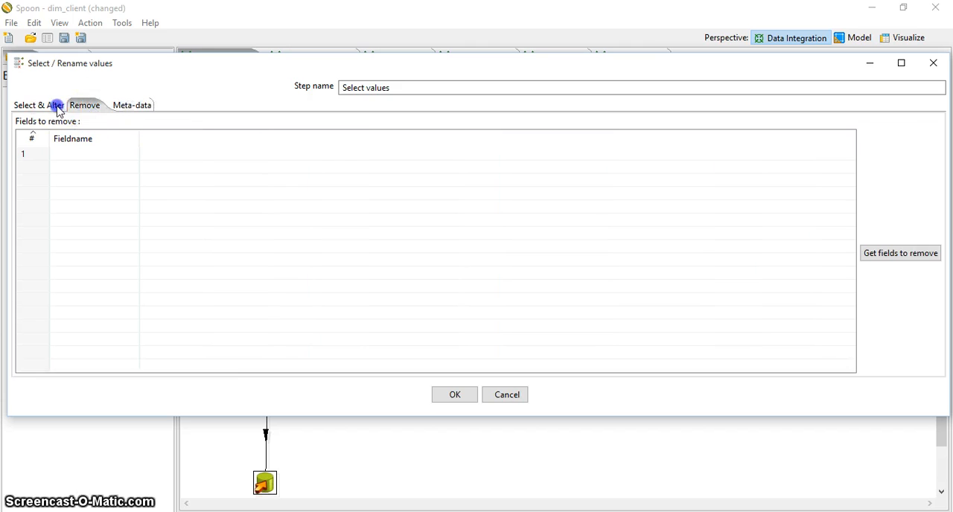
pyautogui.click(57, 103)
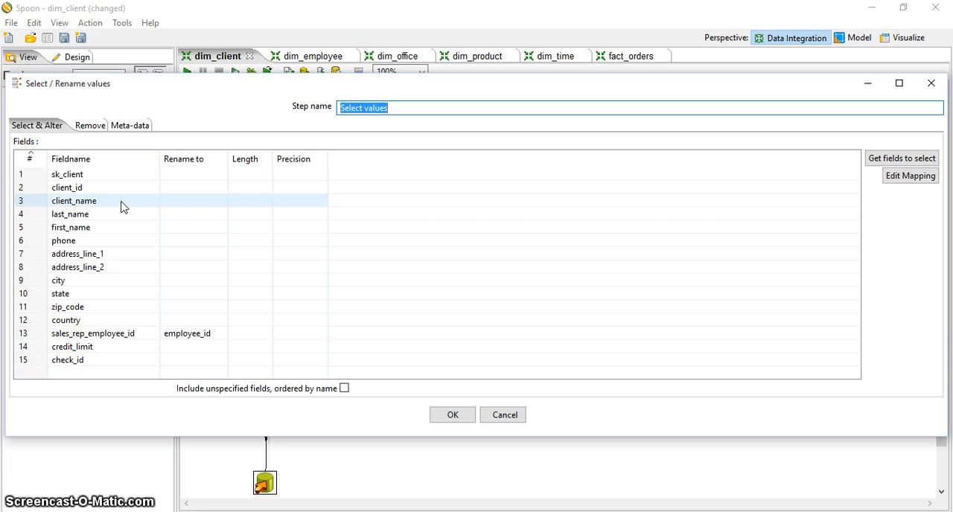
# - Clear check_id from the Select values field list and restore it by getting the incoming fields and adding only new ones
pyautogui.click(92, 360)
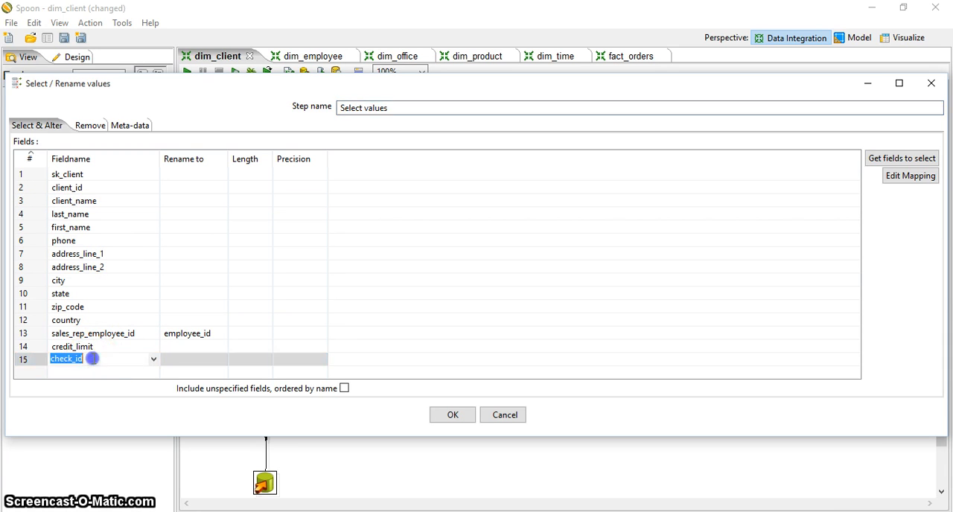
pyautogui.click(131, 370)
pyautogui.click(124, 347)
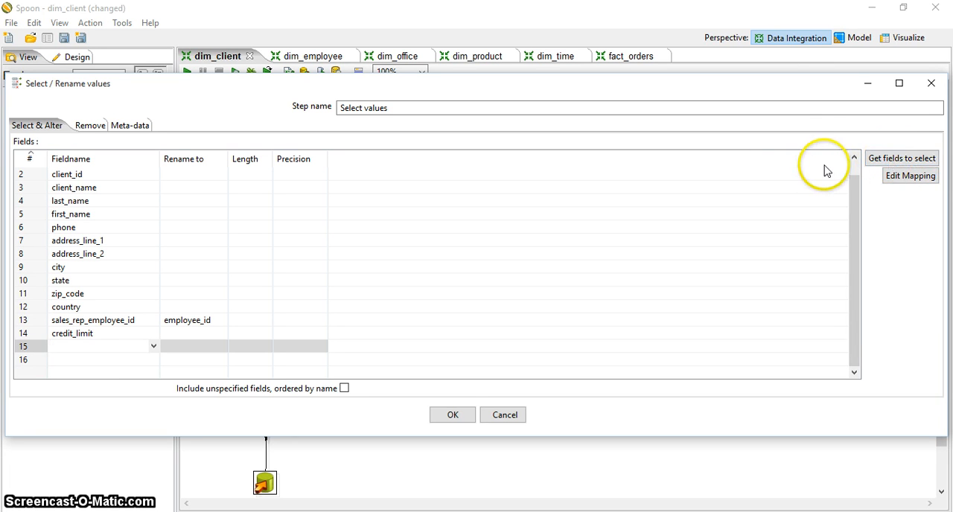
pyautogui.click(854, 157)
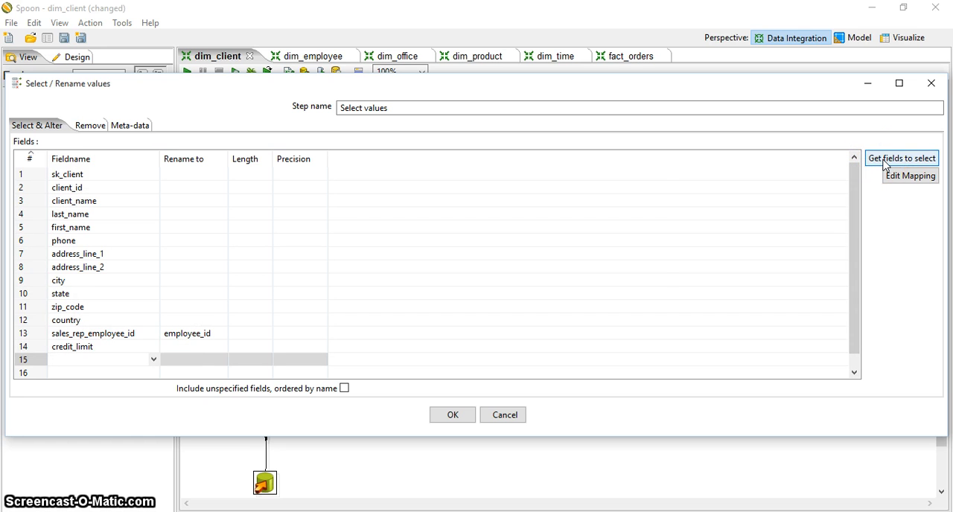
pyautogui.click(884, 162)
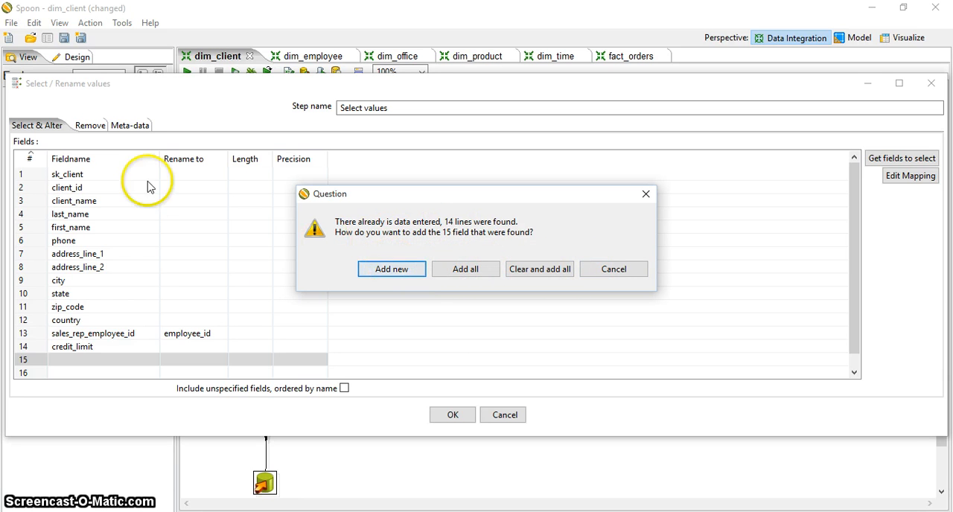
pyautogui.click(393, 269)
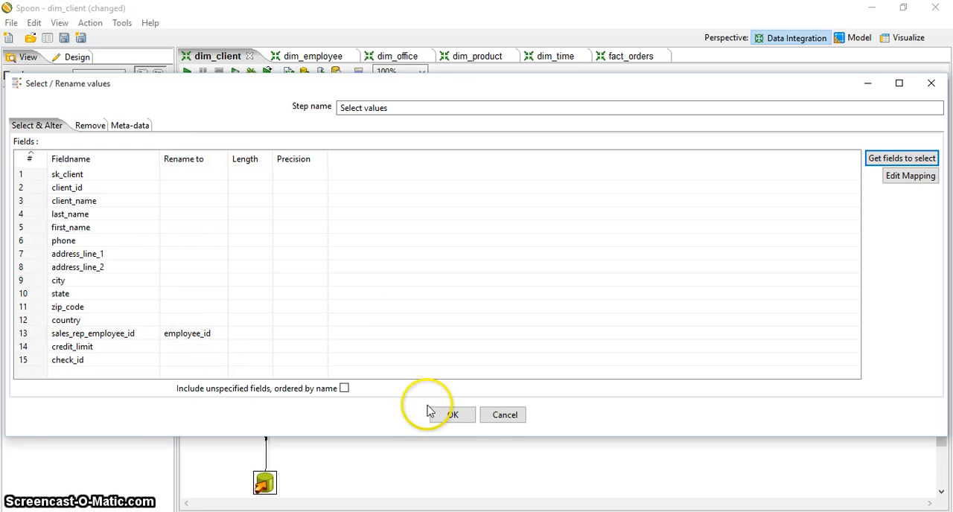
pyautogui.click(468, 415)
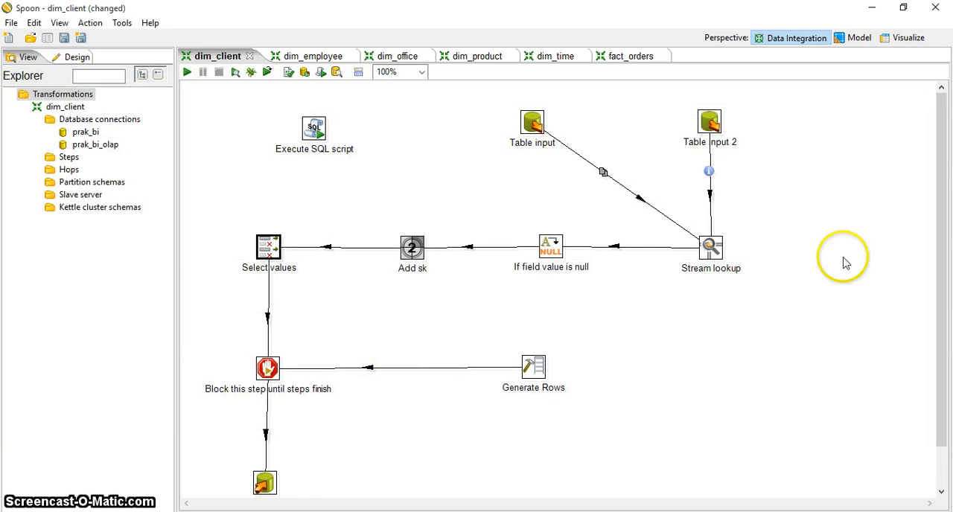
# - Examine which steps the Block this step until steps finish step watches
pyautogui.moveTo(940, 216); pyautogui.dragTo(940, 254)
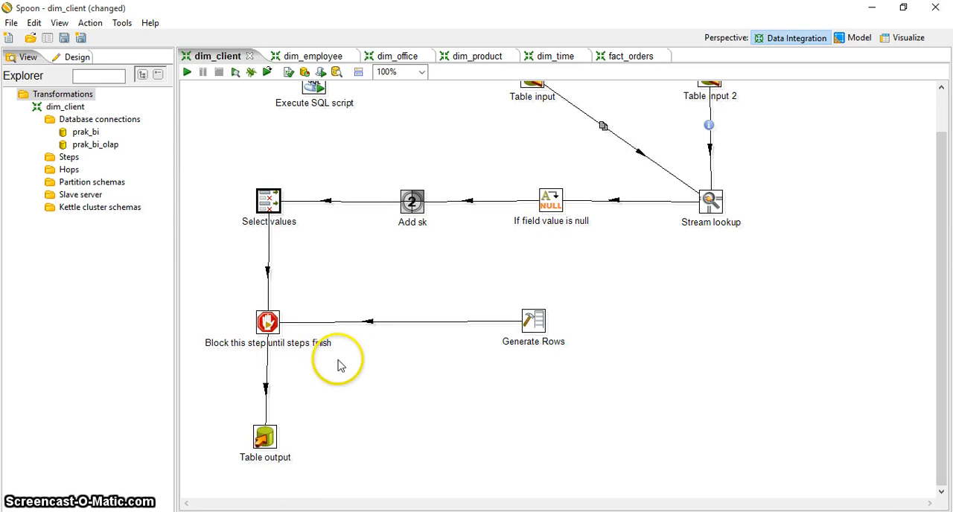
pyautogui.moveTo(267, 321)
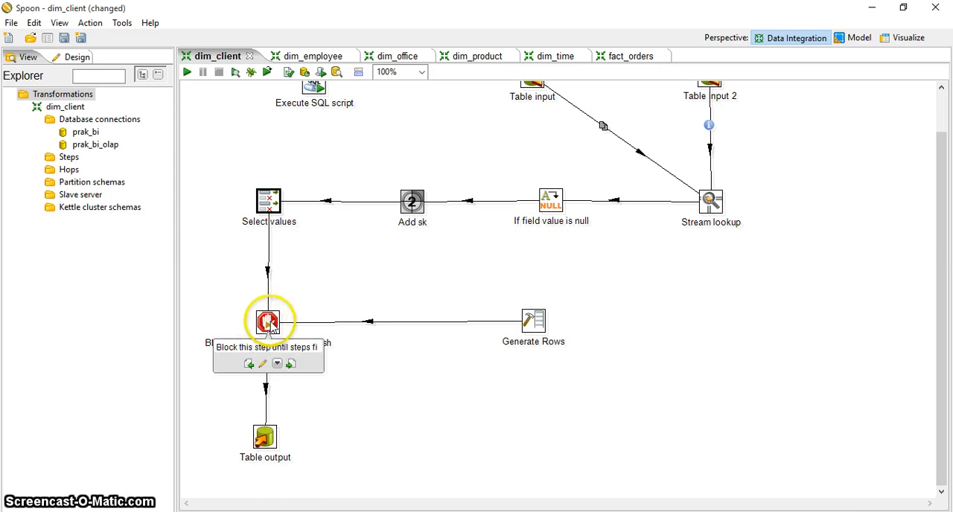
pyautogui.click(345, 373)
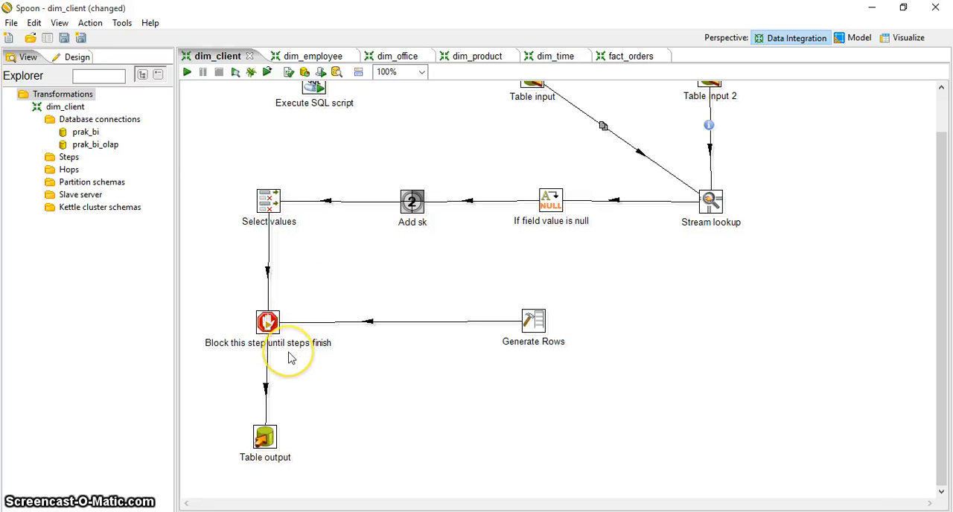
pyautogui.doubleClick(269, 325)
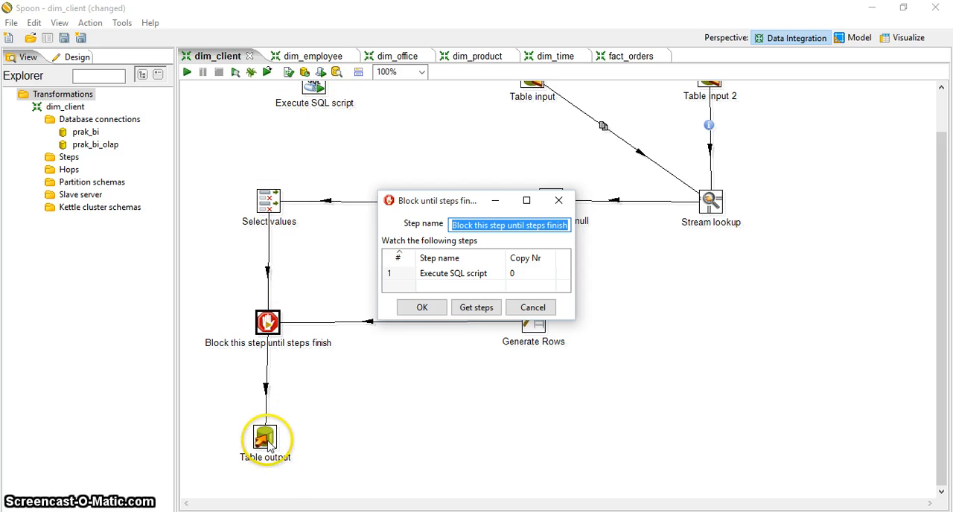
pyautogui.click(428, 310)
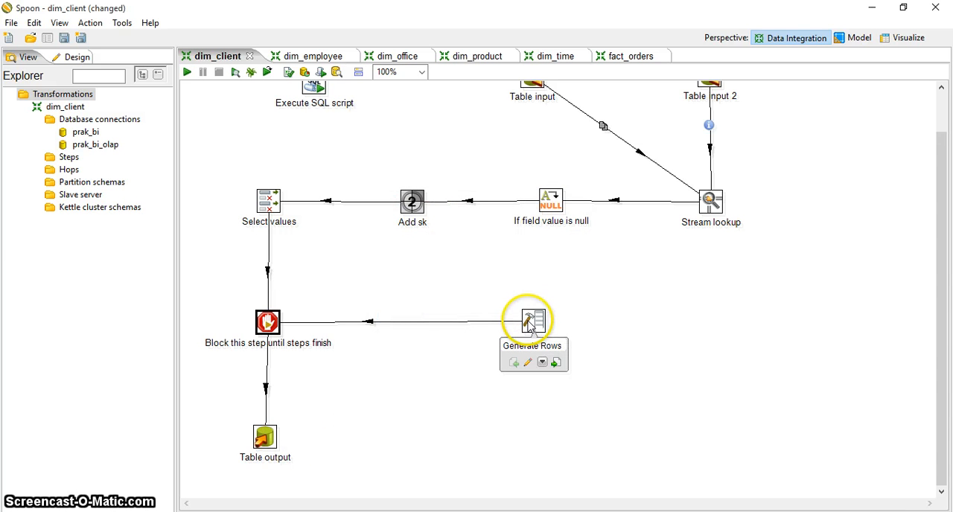
# - Examine the row limit and the default field types and values in the Generate Rows step
pyautogui.doubleClick(530, 324)
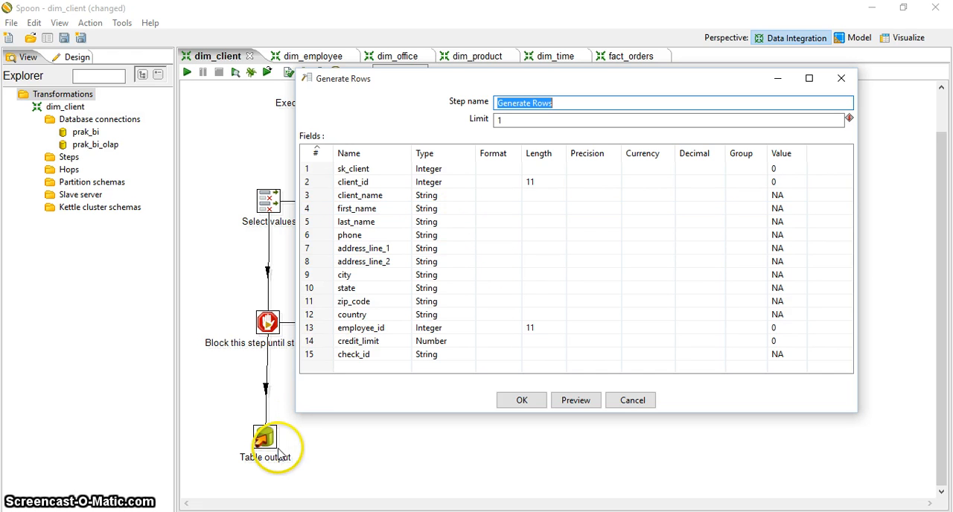
pyautogui.moveTo(266, 450)
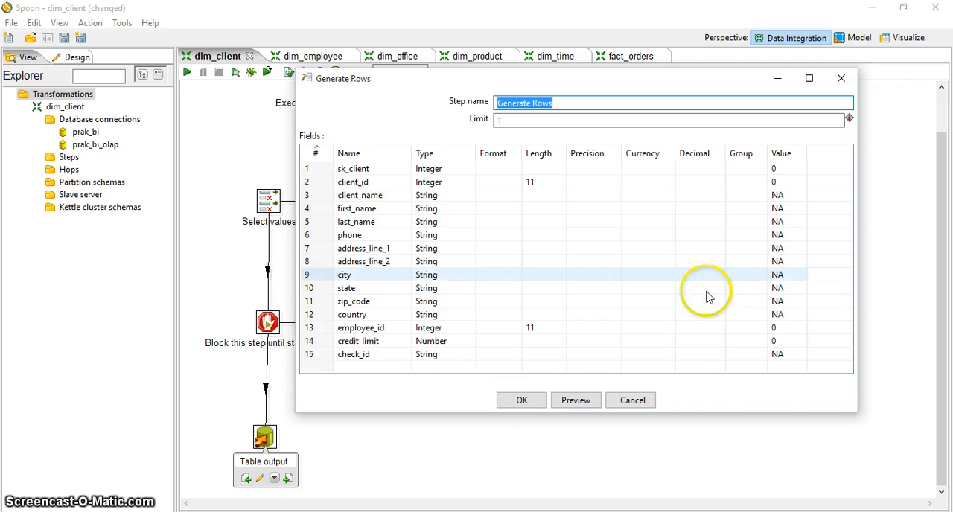
pyautogui.click(524, 401)
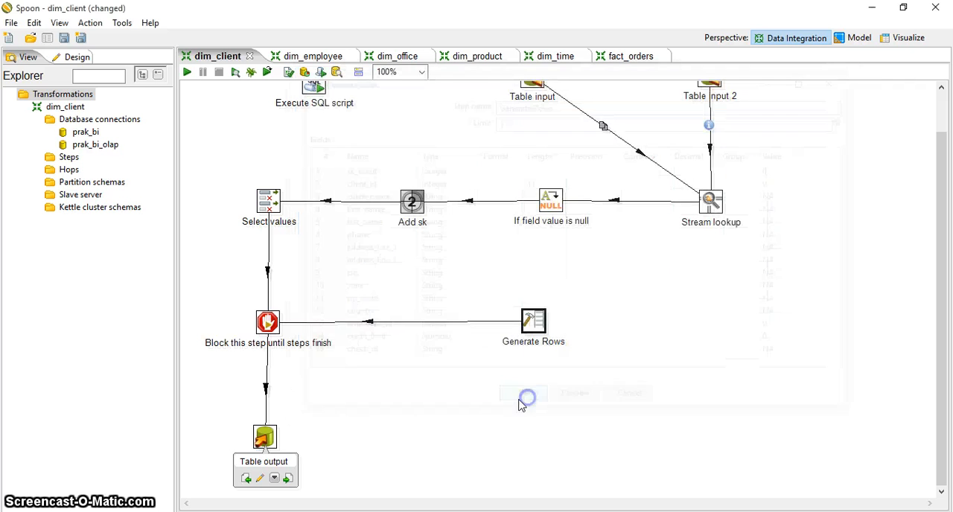
# - Examine the Table output step's connection, target table, main options and database fields to insert
pyautogui.doubleClick(265, 439)
pyautogui.moveTo(521, 38); pyautogui.dragTo(632, 41)
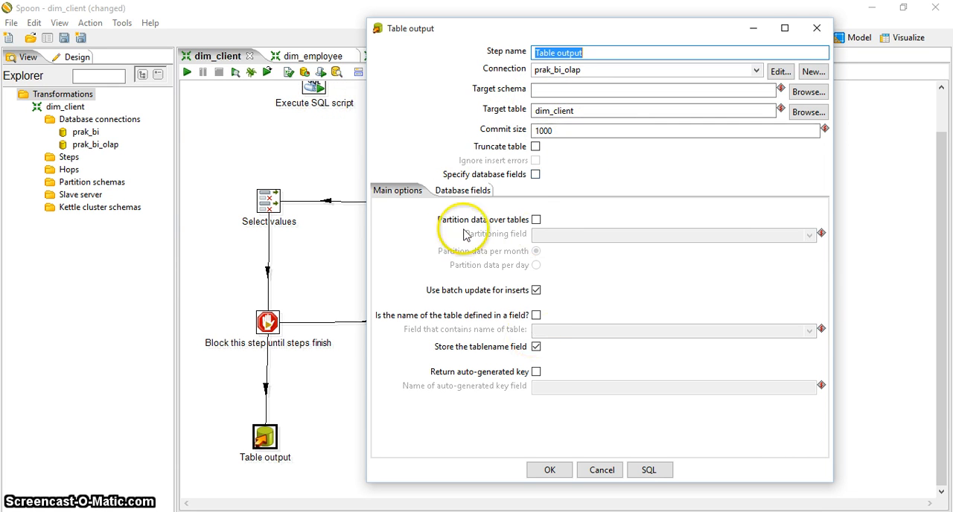
pyautogui.click(469, 193)
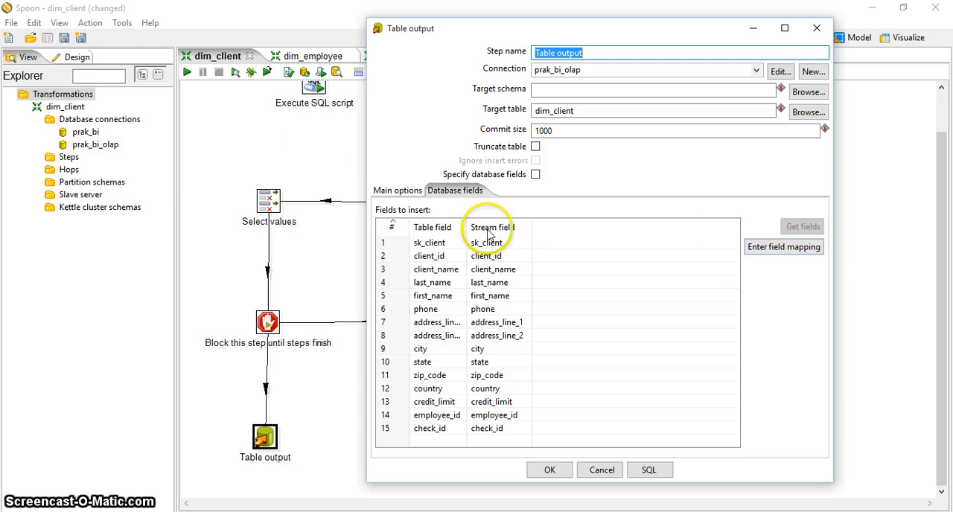
# - Remove the sk_client mapping from the Table output field mapping, map sk_client to sk_client again, and accept the step settings
pyautogui.click(791, 249)
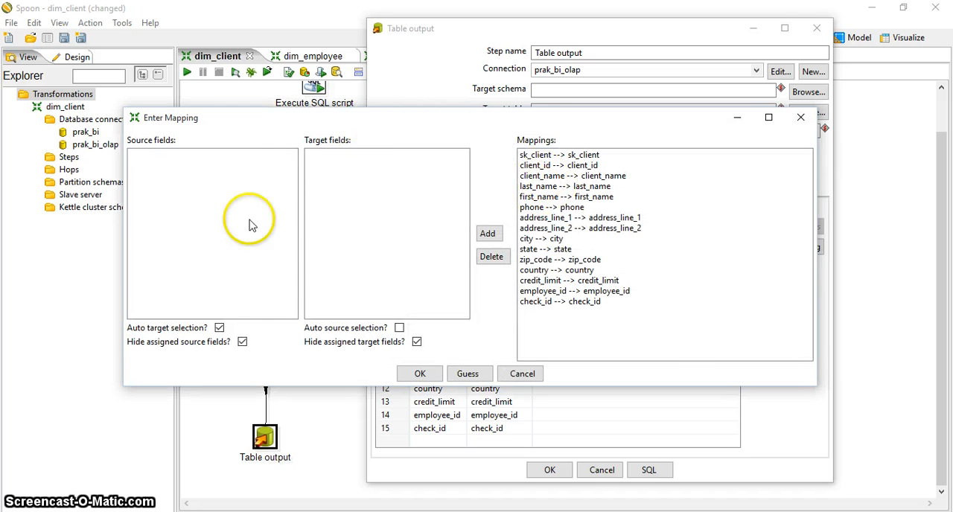
pyautogui.click(547, 154)
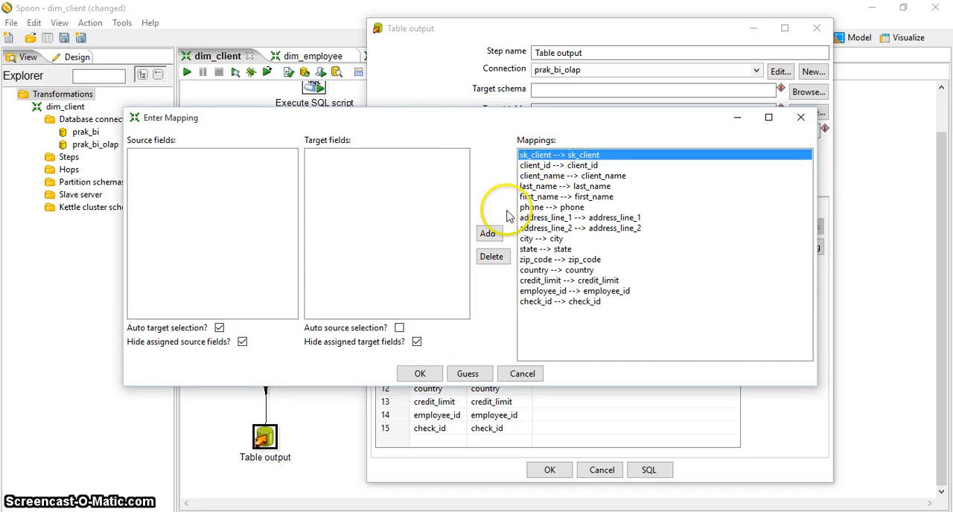
pyautogui.click(492, 257)
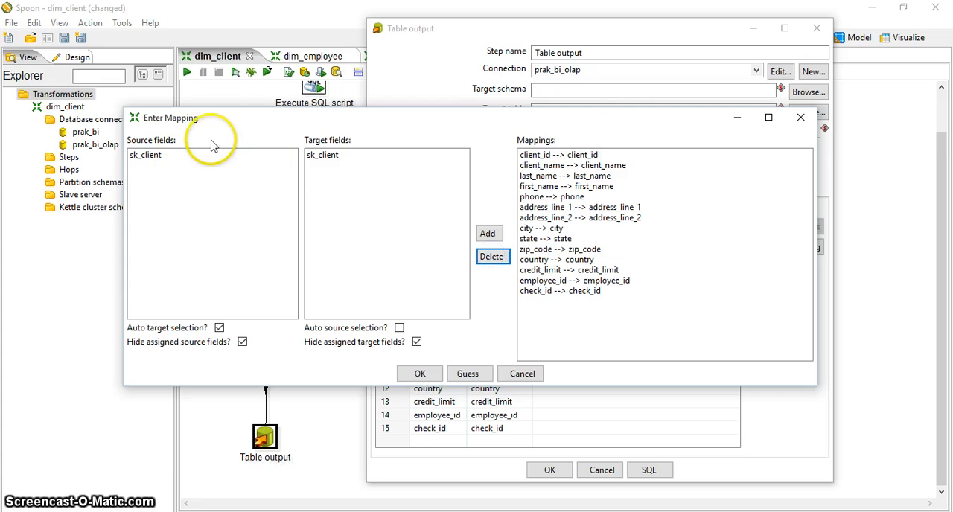
pyautogui.click(156, 155)
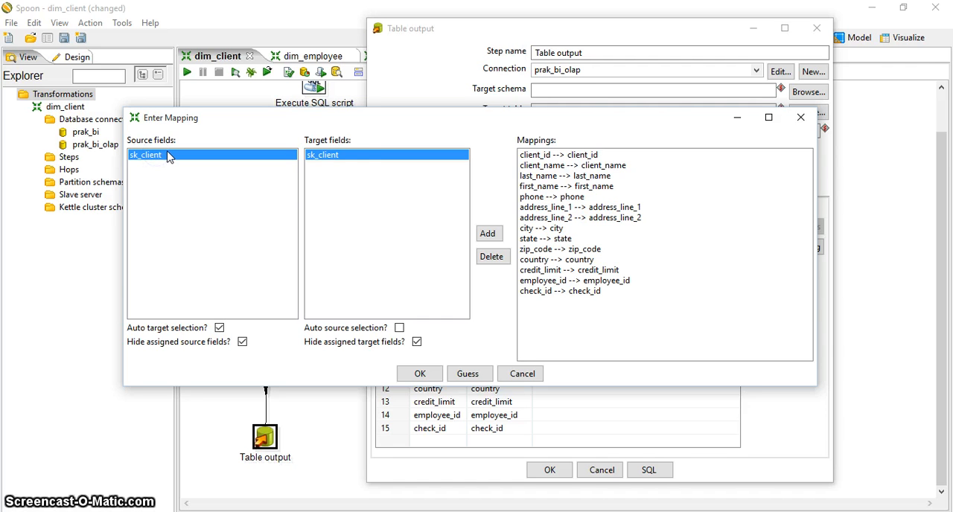
pyautogui.click(345, 163)
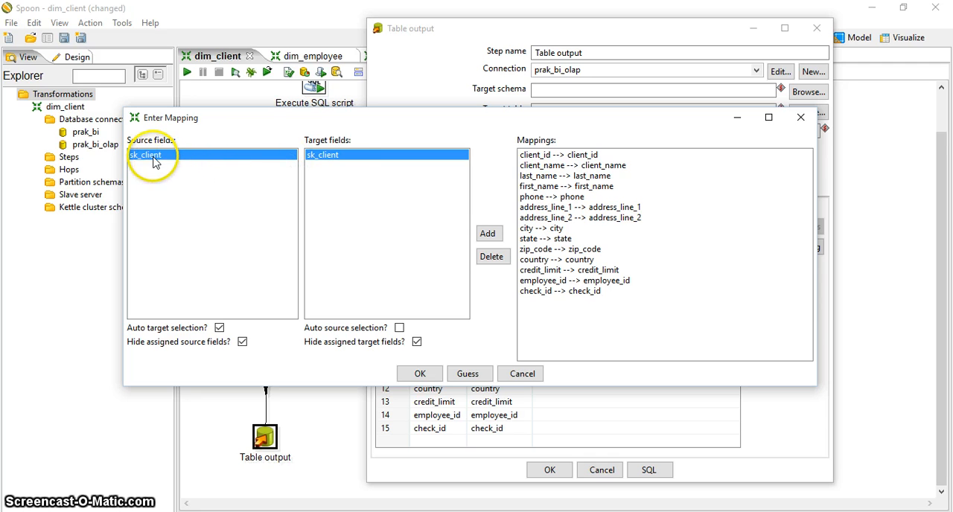
pyautogui.click(488, 235)
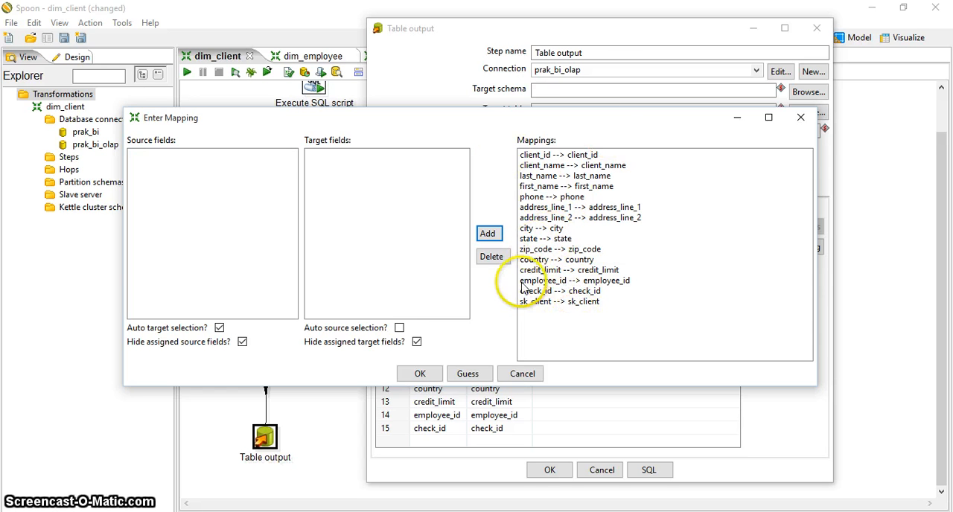
pyautogui.click(421, 374)
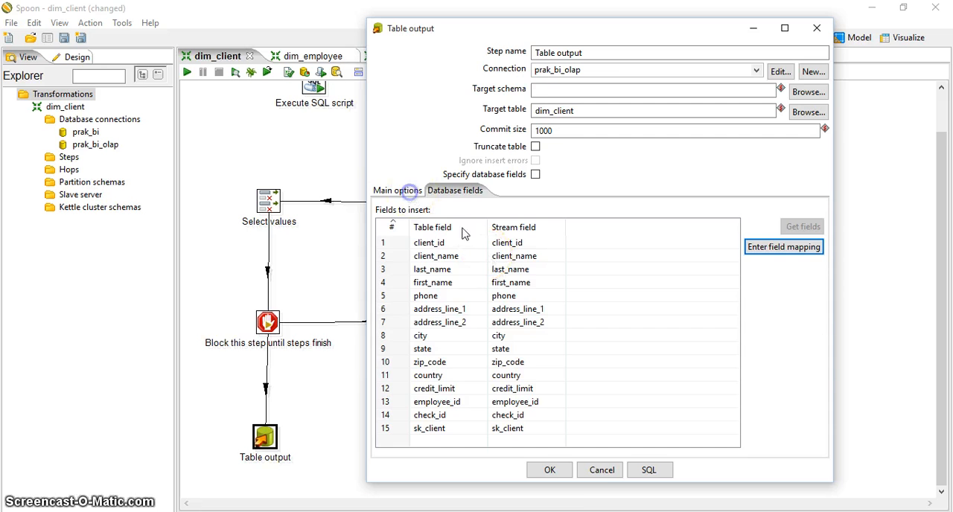
pyautogui.click(398, 191)
pyautogui.click(557, 470)
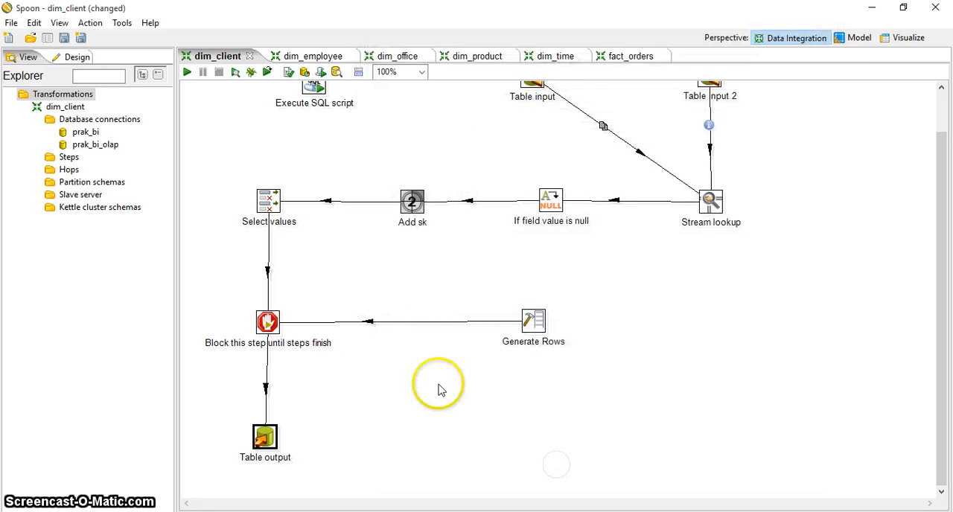
# - Launch the dim_client transformation with local execution and basic logging, saving its changes
pyautogui.moveTo(947, 272); pyautogui.dragTo(941, 203)
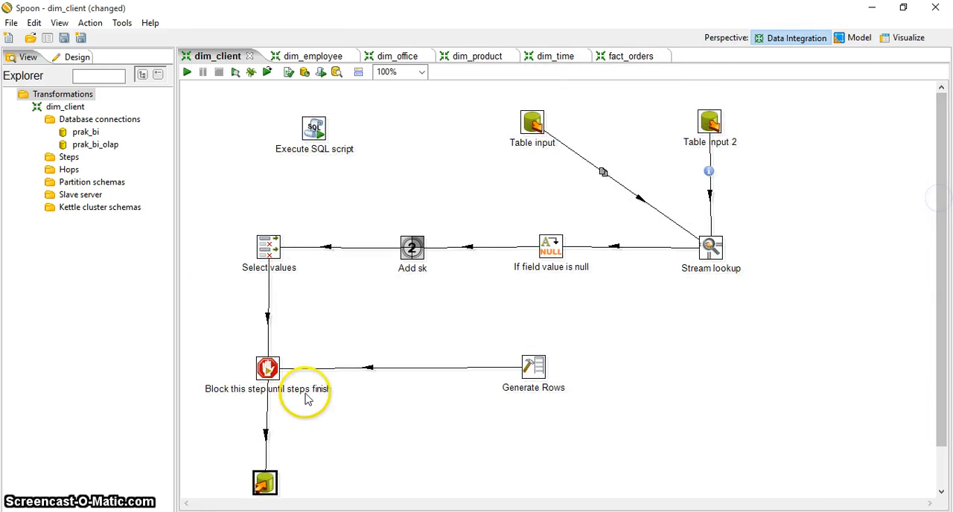
pyautogui.click(187, 73)
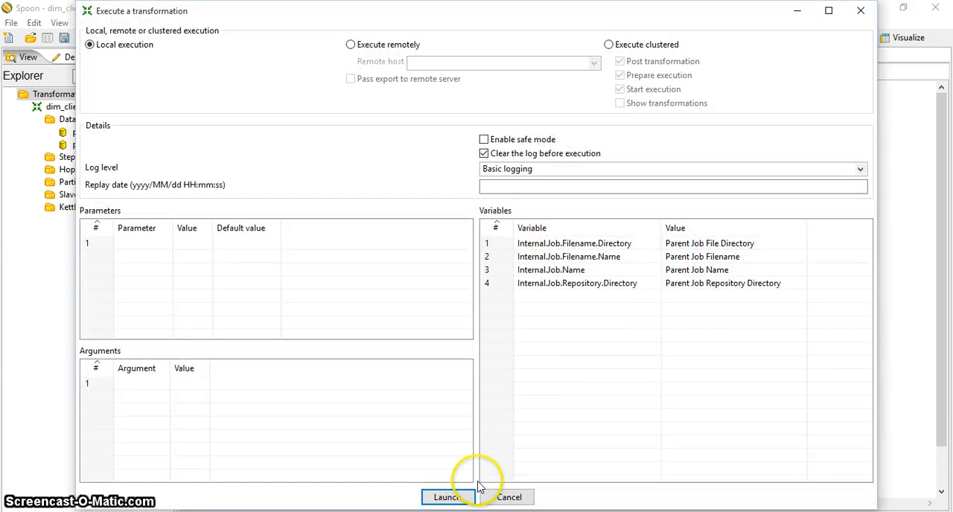
pyautogui.click(447, 497)
pyautogui.click(548, 275)
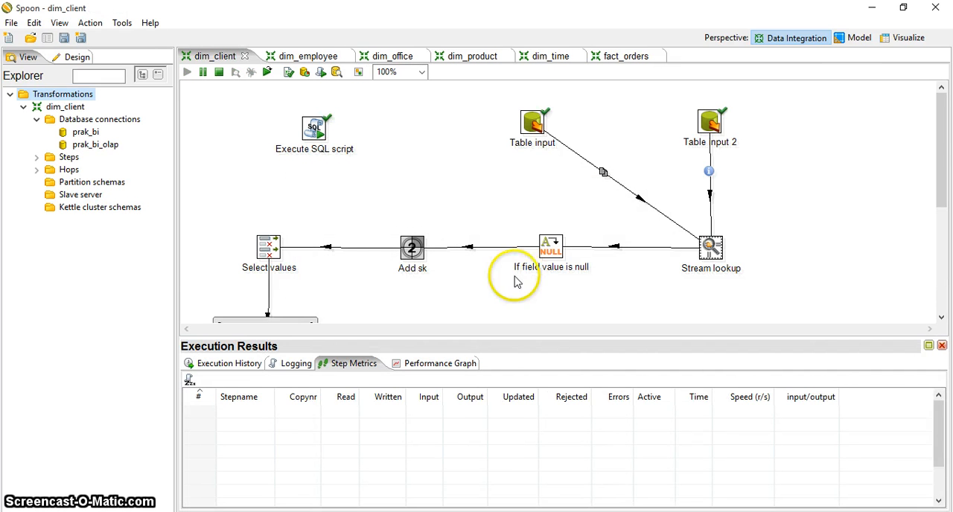
# - Examine the run's completion marks down to the Table output step, plus its step metrics, log and execution history
pyautogui.moveTo(944, 128); pyautogui.dragTo(938, 229)
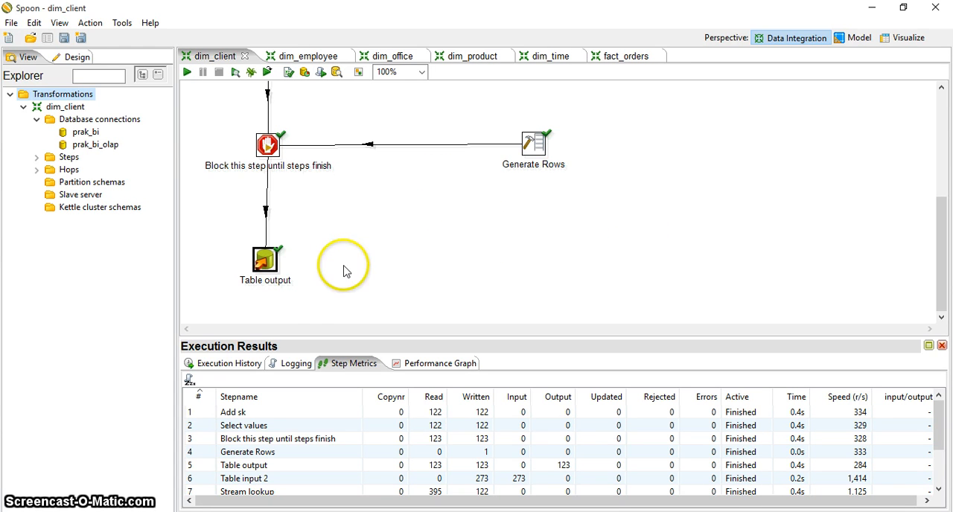
pyautogui.click(287, 363)
pyautogui.click(246, 365)
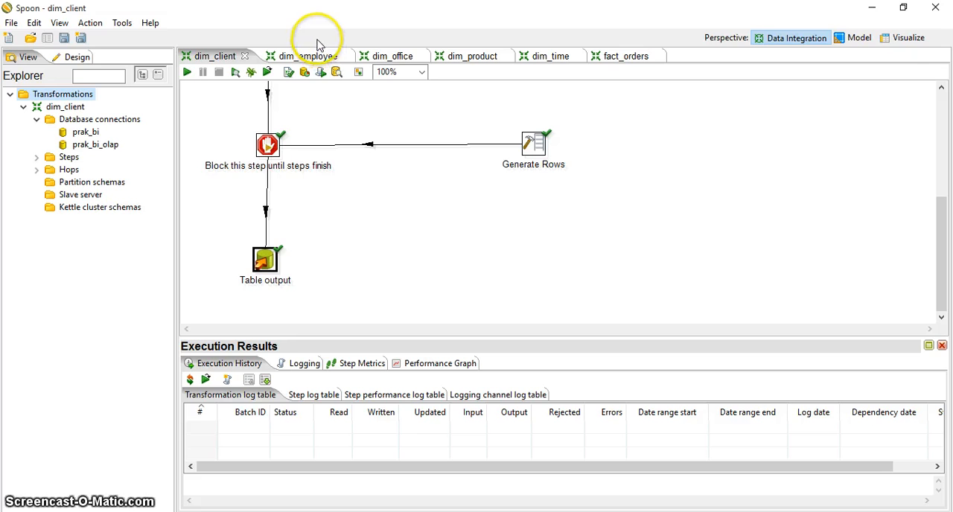
# - Switch to phpMyAdmin in the browser and examine the rows loaded into the dim_client table of prak_bi_olap
pyautogui.click(876, 8)
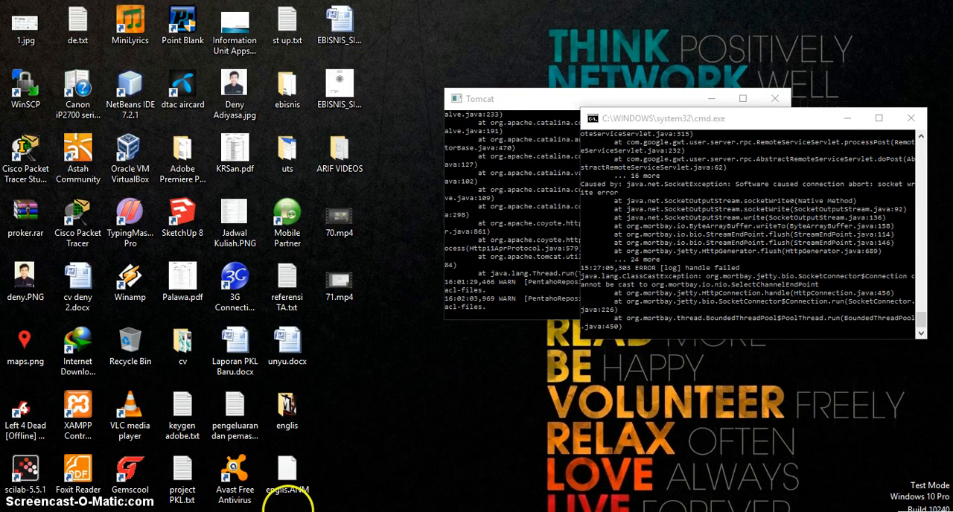
pyautogui.hotkey('alt', 'Tab')
pyautogui.hotkey('alt', 'Tab')
pyautogui.hotkey('alt', 'Tab')
pyautogui.hotkey('alt', 'Tab')
pyautogui.hotkey('alt', 'Tab')
pyautogui.hotkey('alt', 'Tab')
pyautogui.hotkey('alt', 'Tab')
pyautogui.hotkey('alt', 'Tab')
pyautogui.hotkey('alt', 'Tab')
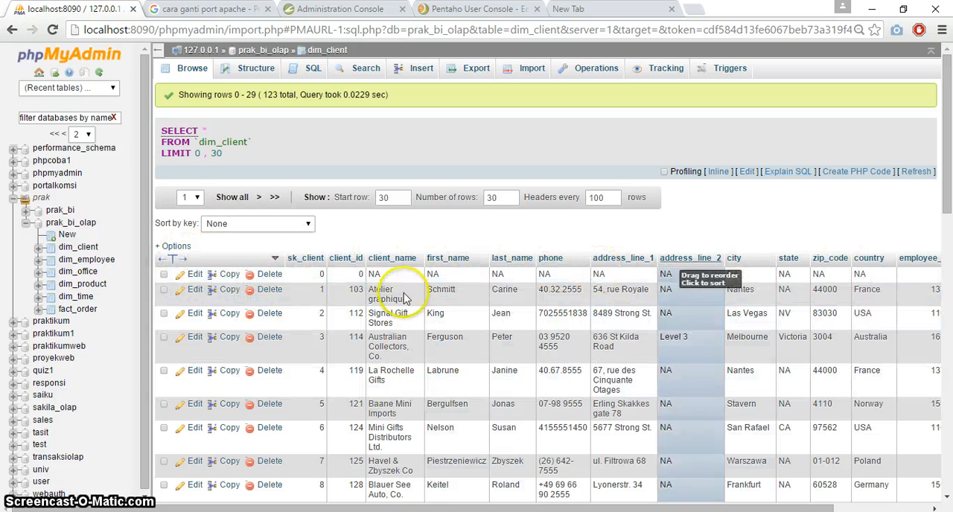
pyautogui.moveTo(948, 177)
pyautogui.mouseDown()
pyautogui.moveTo(949, 349)
pyautogui.moveTo(950, 179)
pyautogui.mouseUp()
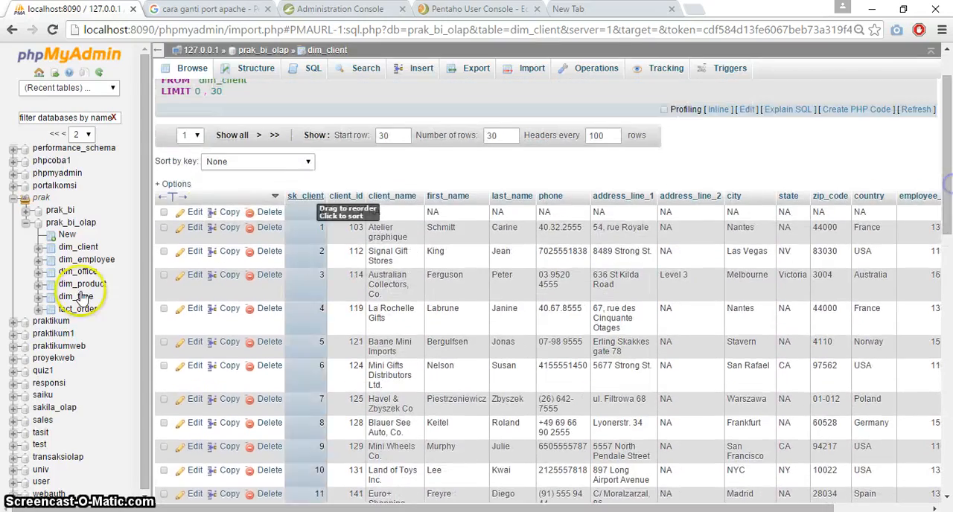